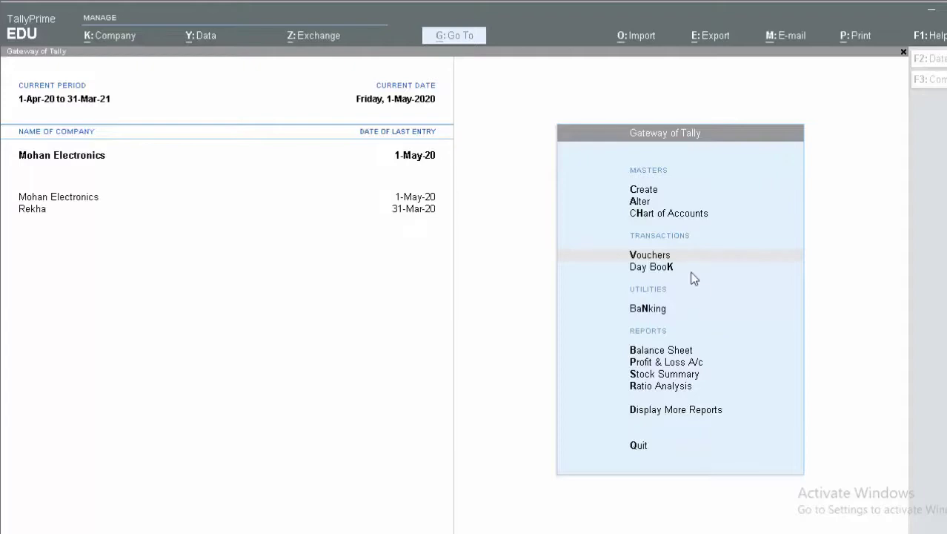
Begin a receipt voucher with reference 757578 dated 1-May-20, then discard it.
click(666, 256)
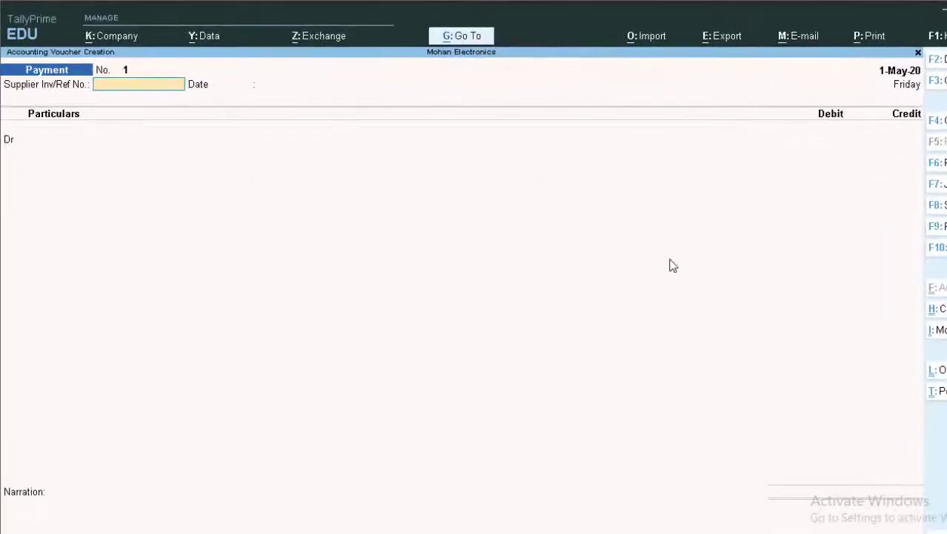
click(943, 170)
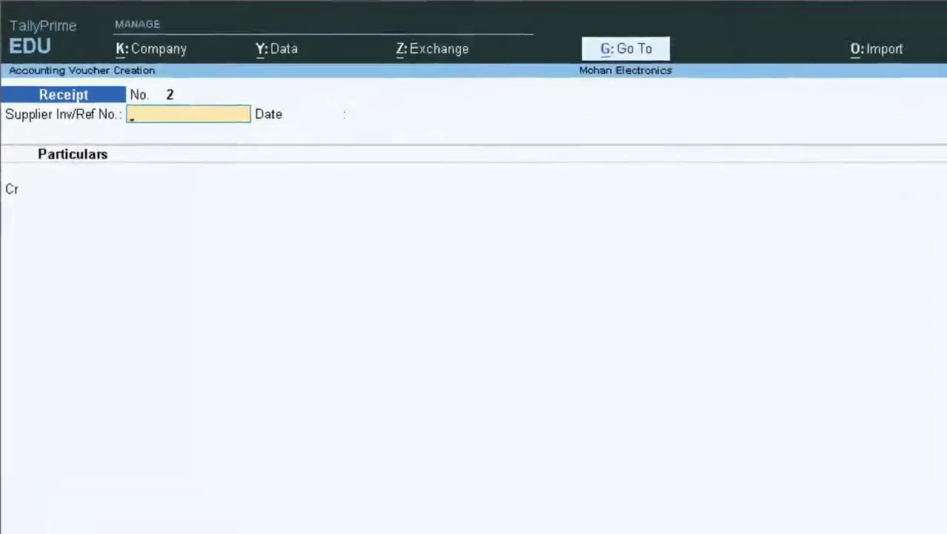
text(757578)
key(Return)
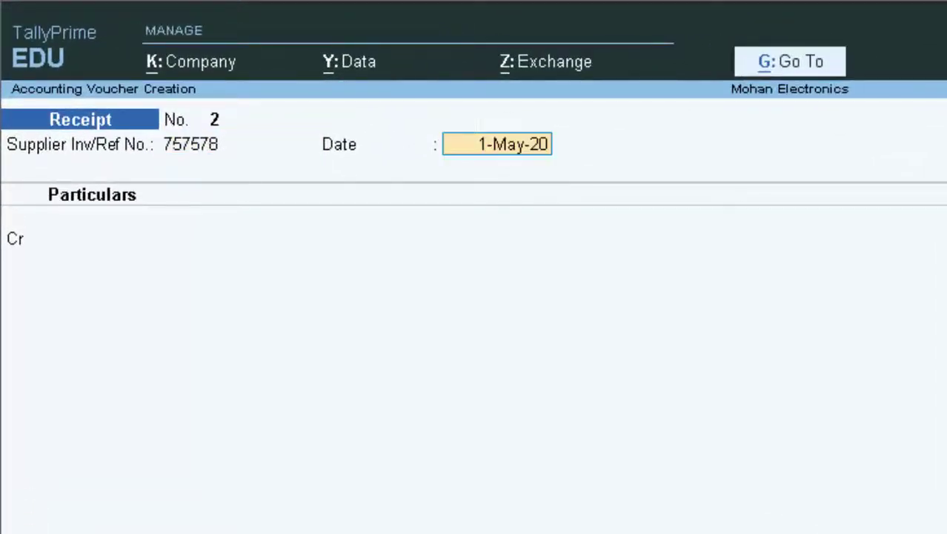
key(Return)
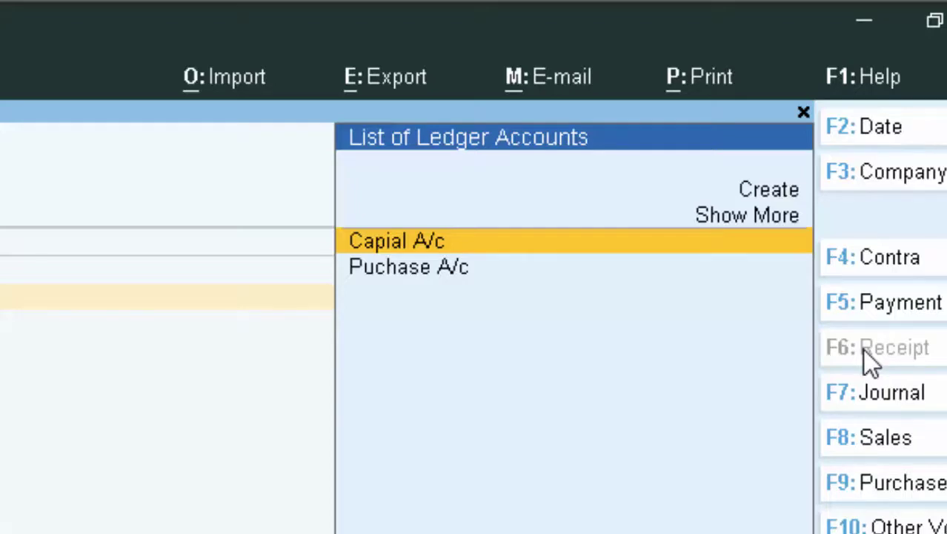
key(Escape)
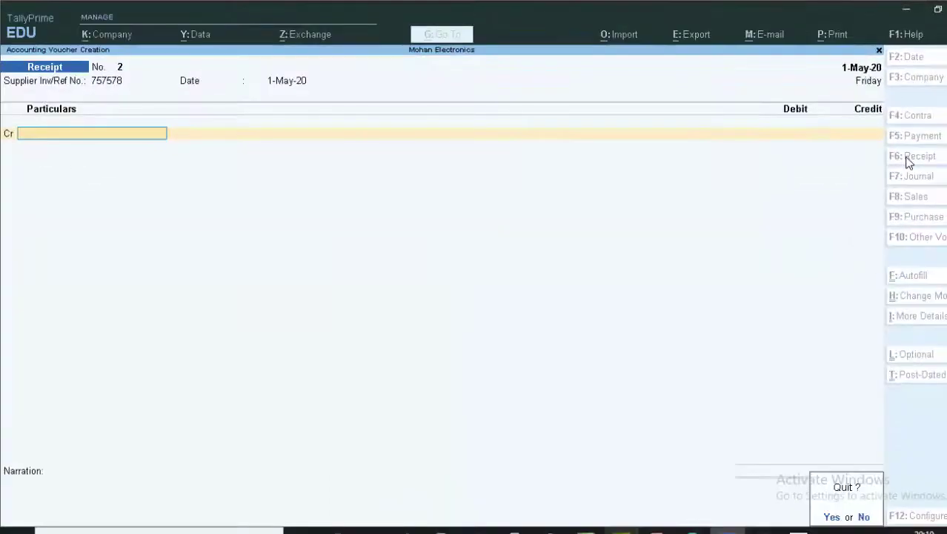
key(y)
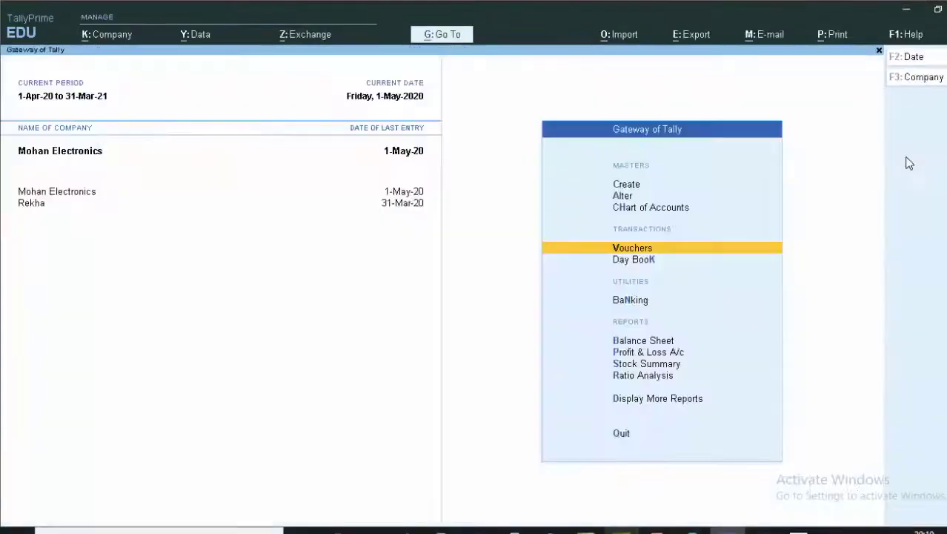
Rename the ledger Puchase A/c to Purchase A/c and save it.
key(Up)
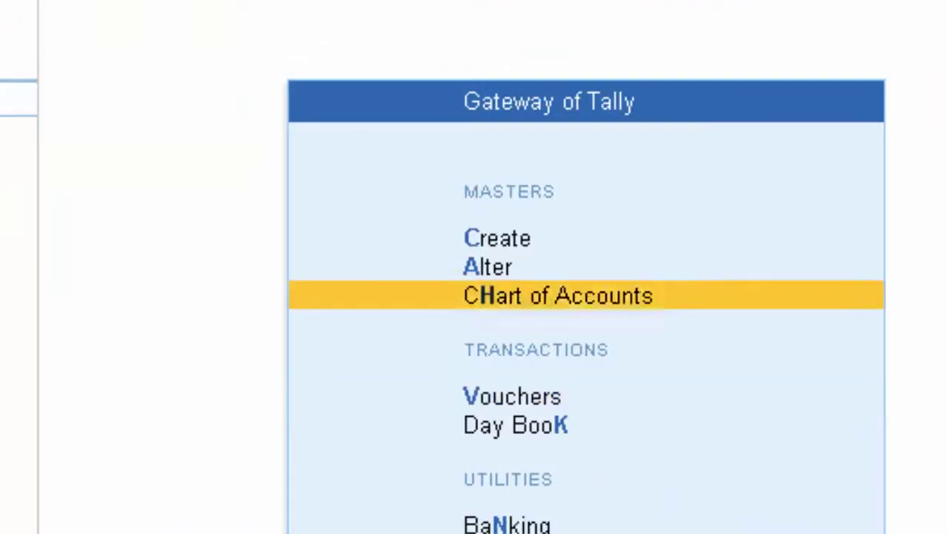
key(Up)
key(Return)
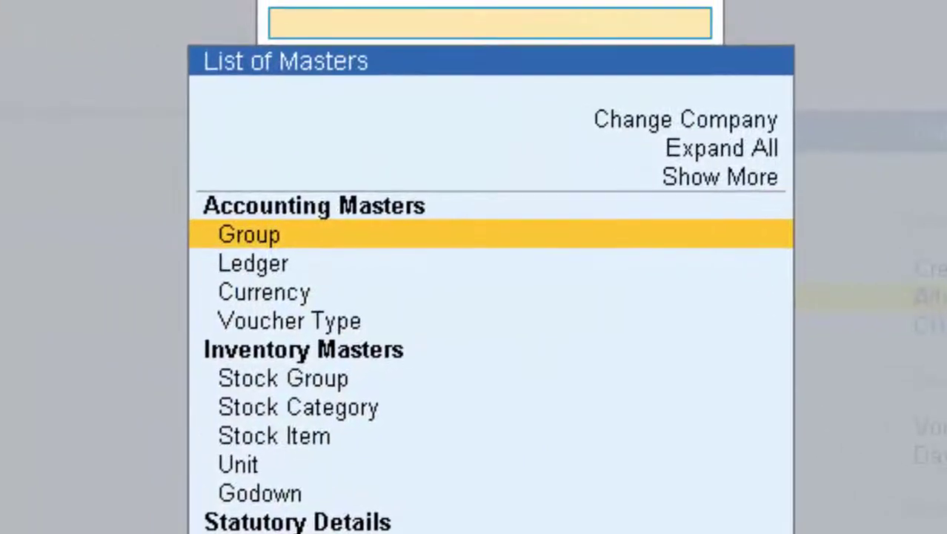
key(Down)
key(Return)
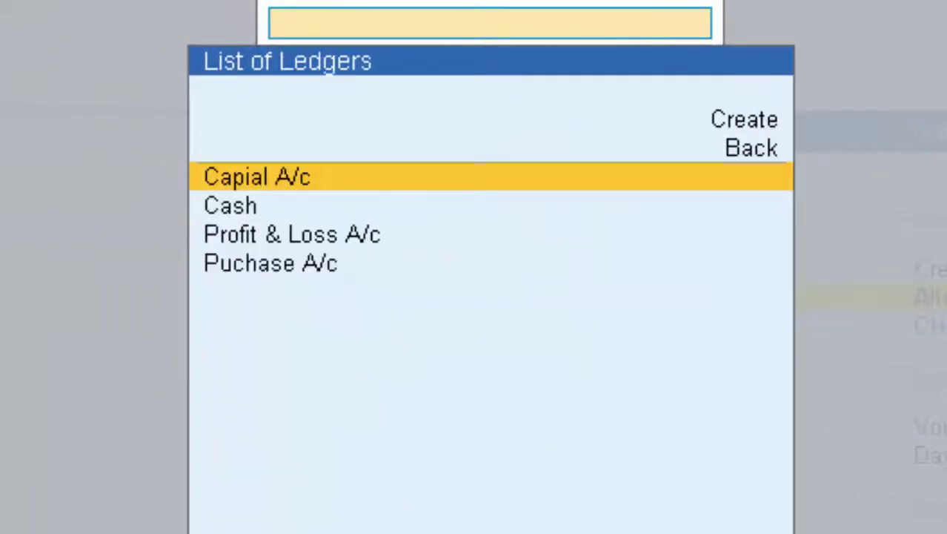
key(Down)
key(Down)
key(Down)
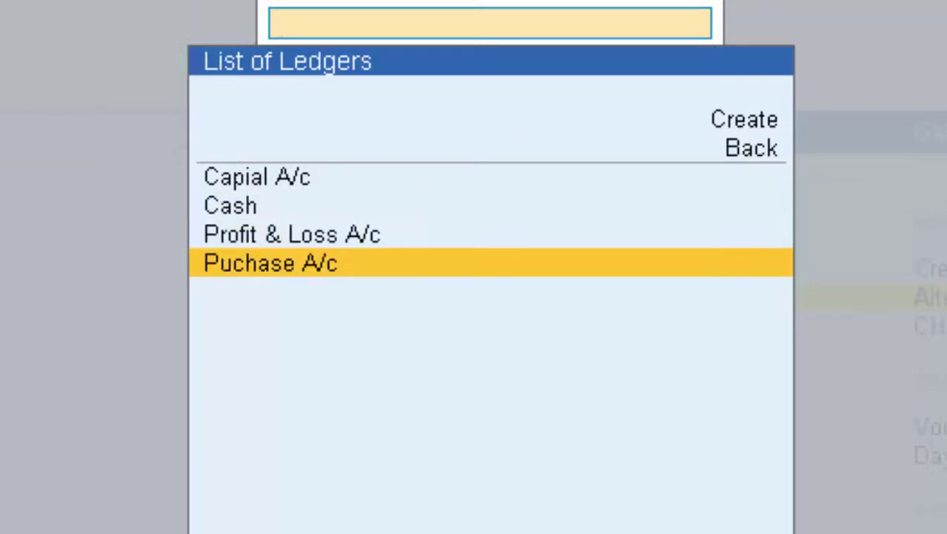
key(Return)
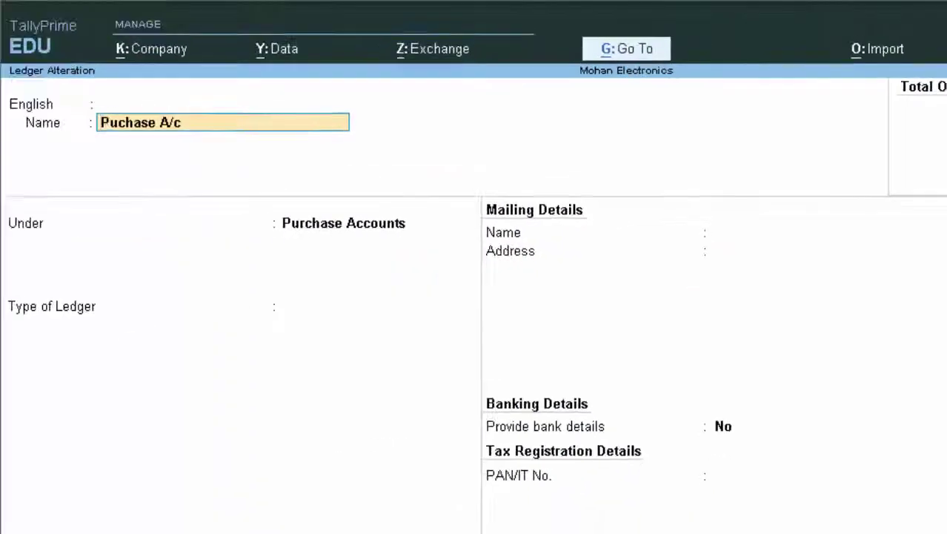
text(Purc)
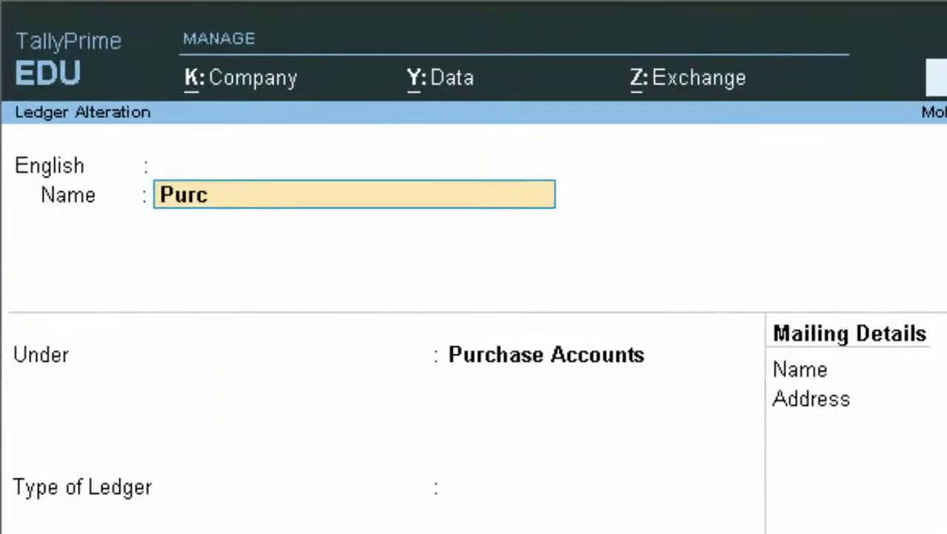
text(hase a)
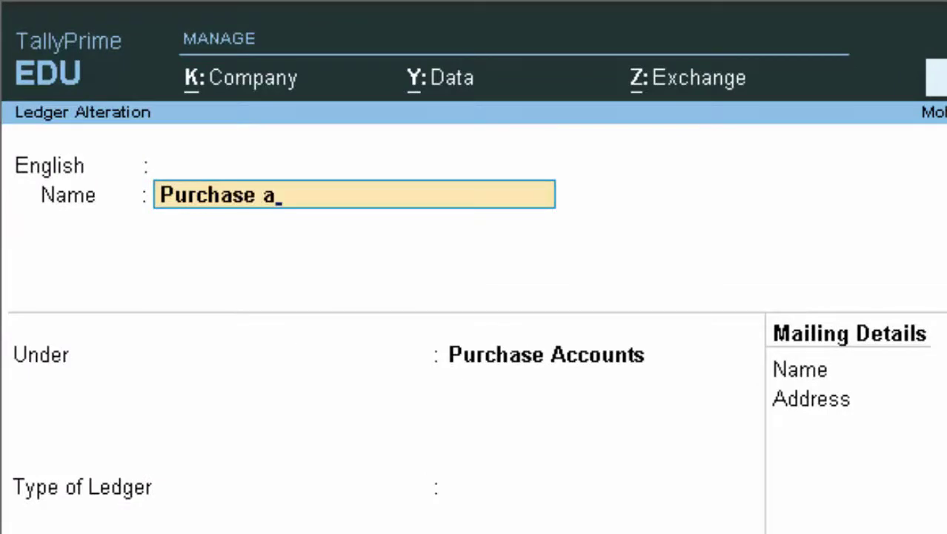
text(/c)
key(Return)
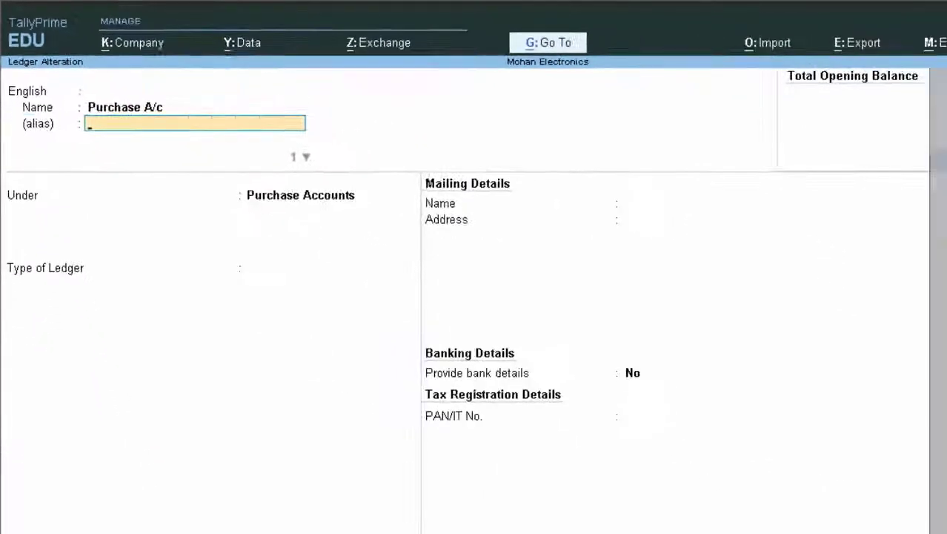
key(Return)
key(Return)
key(Return)
key(Return)
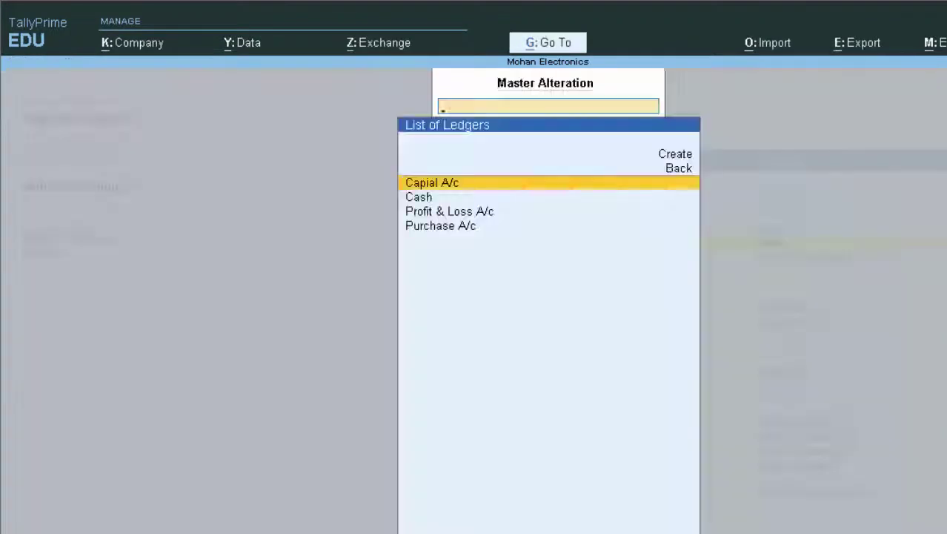
key(Return)
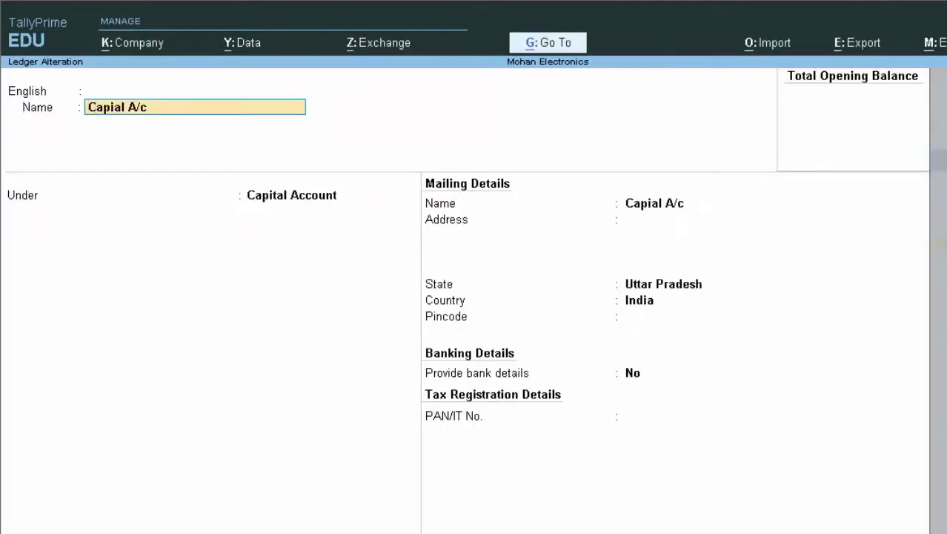
Rename Capial A/c to Capital A/c and return to the Gateway of Tally.
text(Cap)
text(it)
text(a)
text(l)
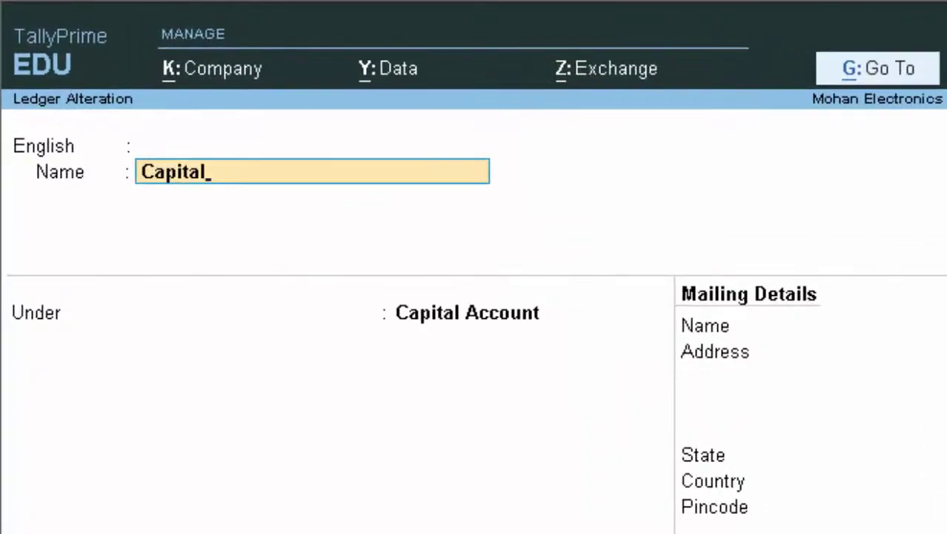
text( a/)
text(c)
key(Return)
key(Return)
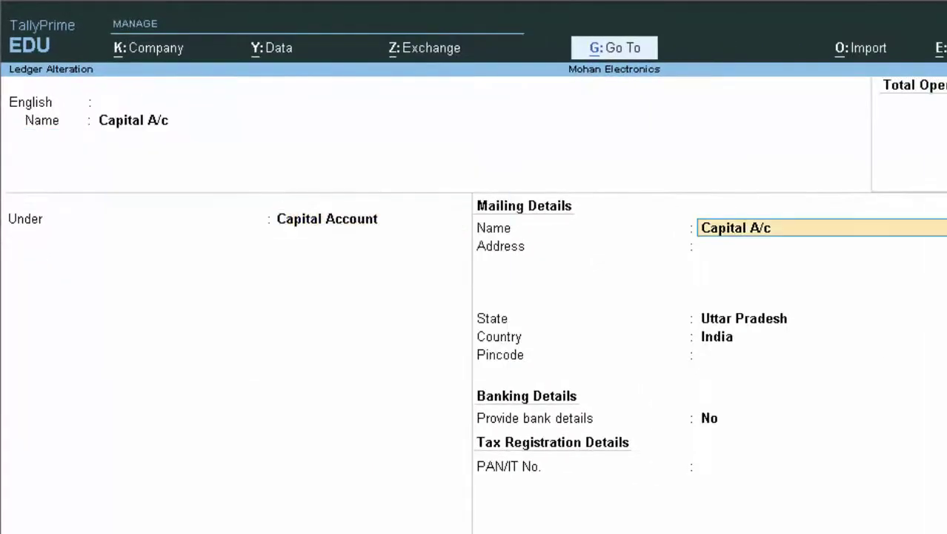
key(Return)
key(Return)
key(Return)
key(Return)
key(Return)
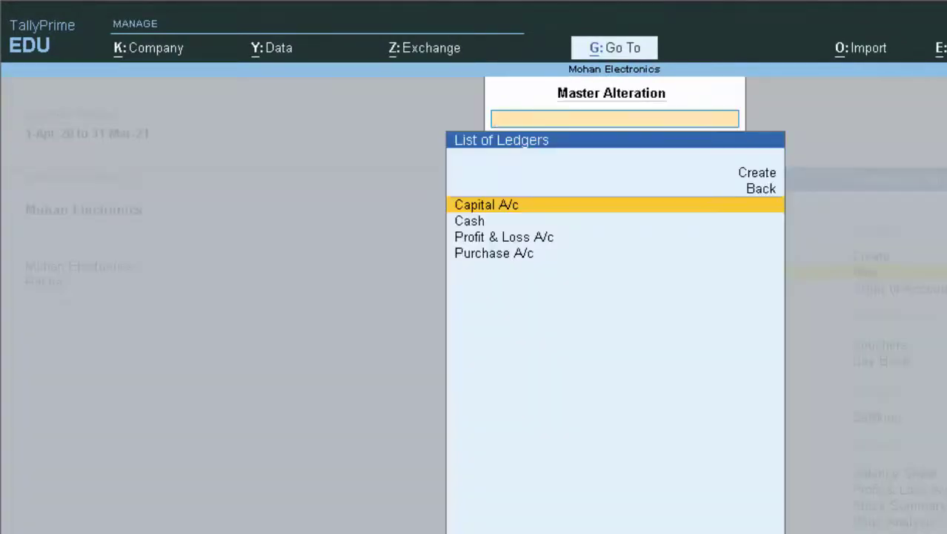
key(Escape)
key(Escape)
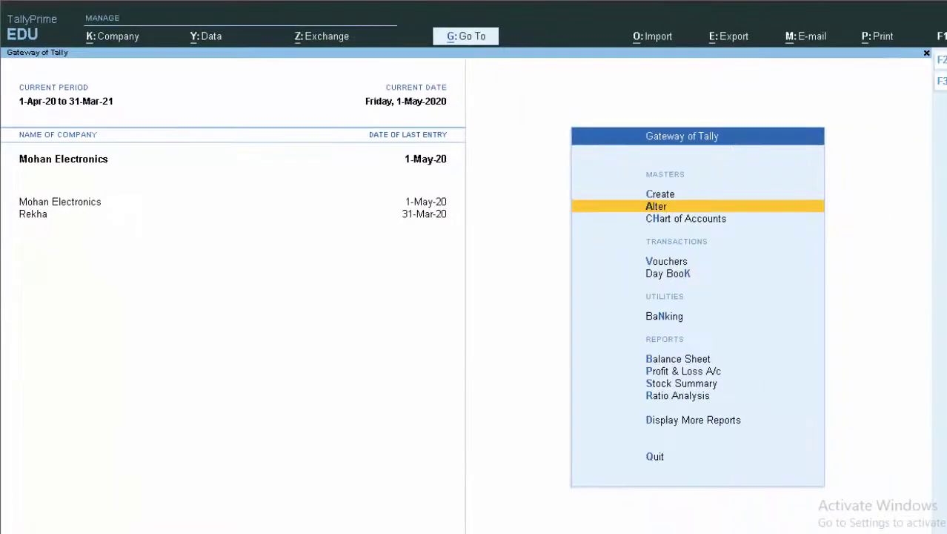
Save receipt ref 78569 crediting Capital A/c 8,00,000 against Cash, then return to the Gateway.
text(v)
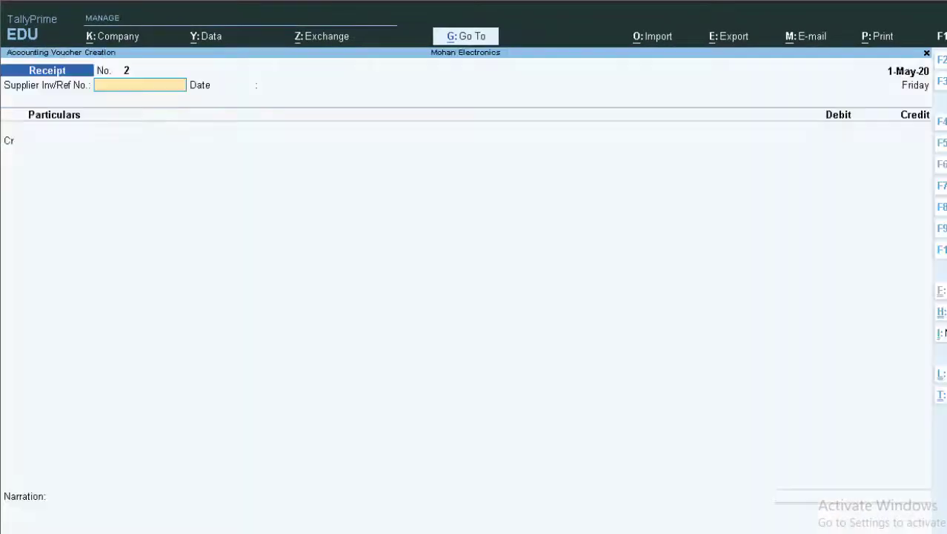
text(78569)
key(Return)
key(Return)
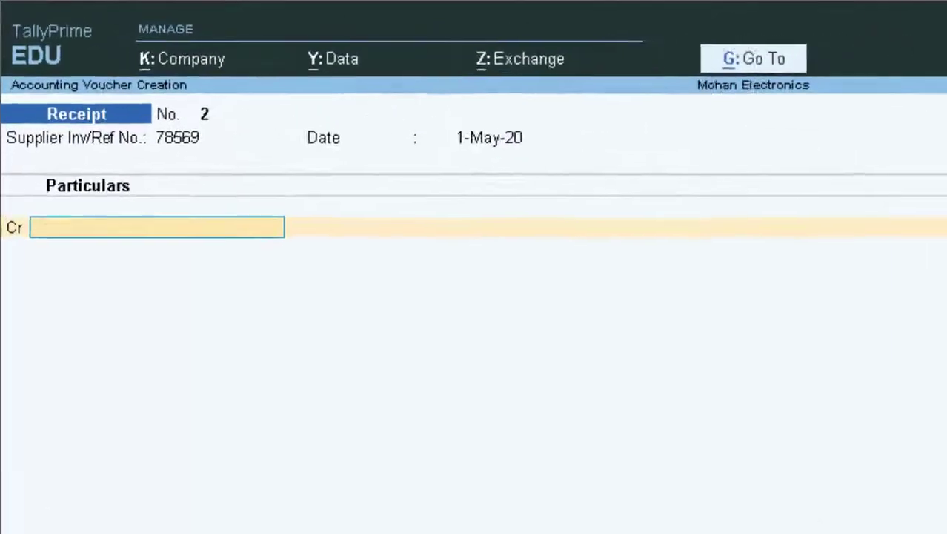
key(Return)
text(8)
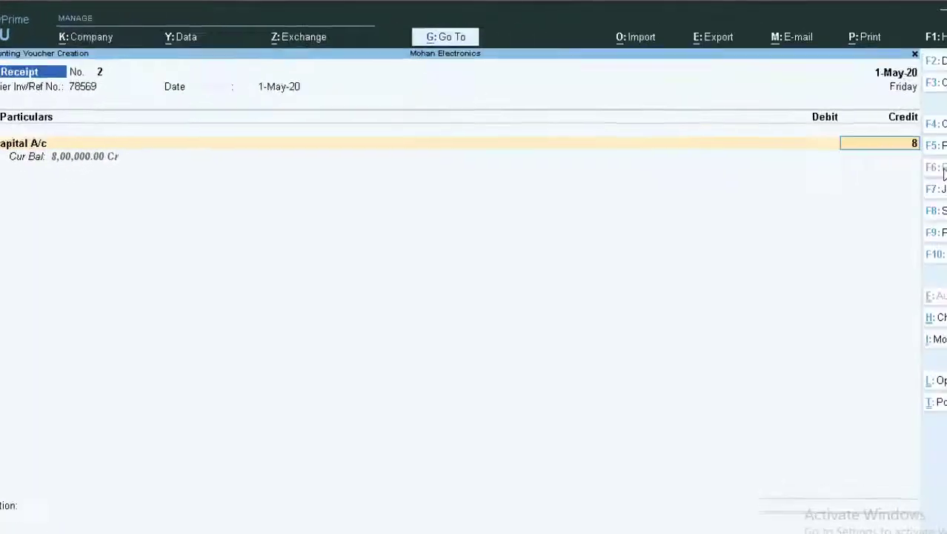
text(,00,)
text(00000)
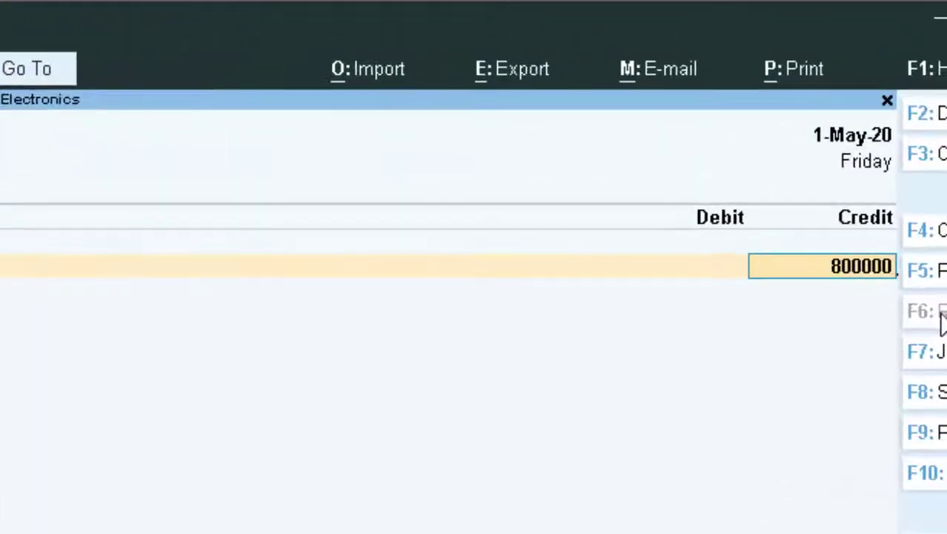
key(Return)
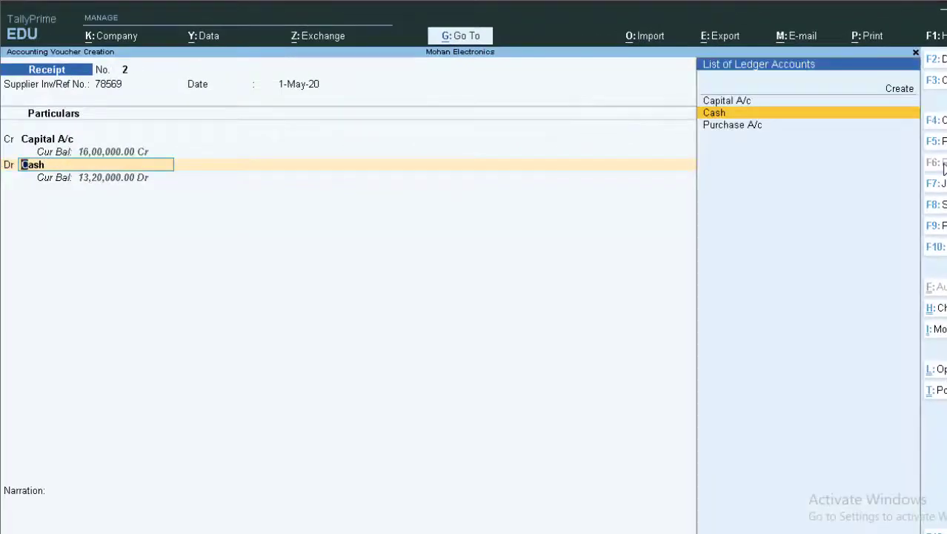
key(Return)
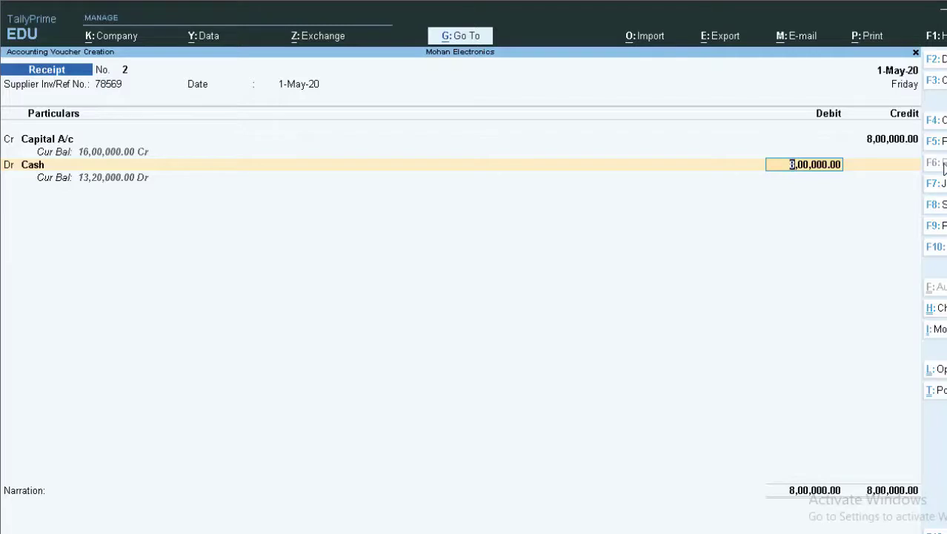
key(Return)
key(Return)
key(Return)
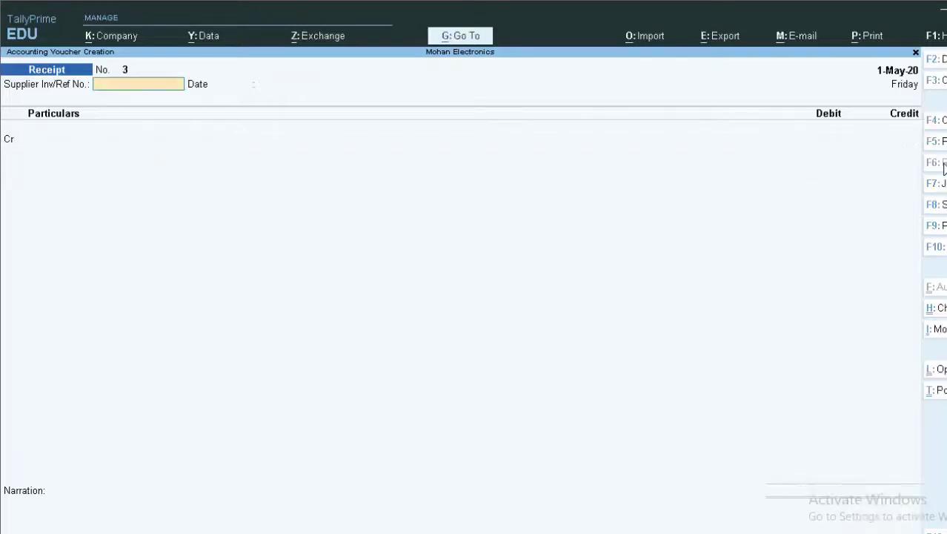
key(Escape)
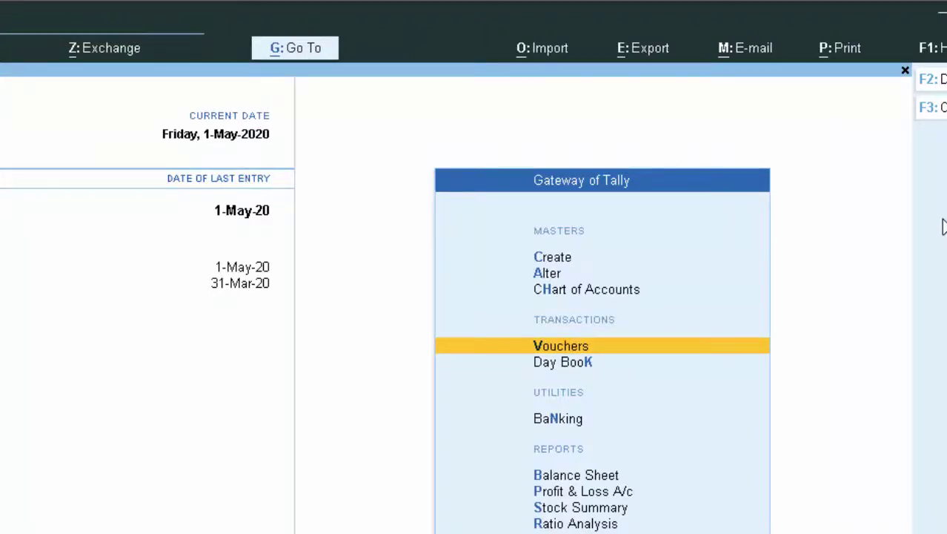
Start a purchase voucher with invoice 75869 dated 1-May-20, with Cash as the party.
key(Return)
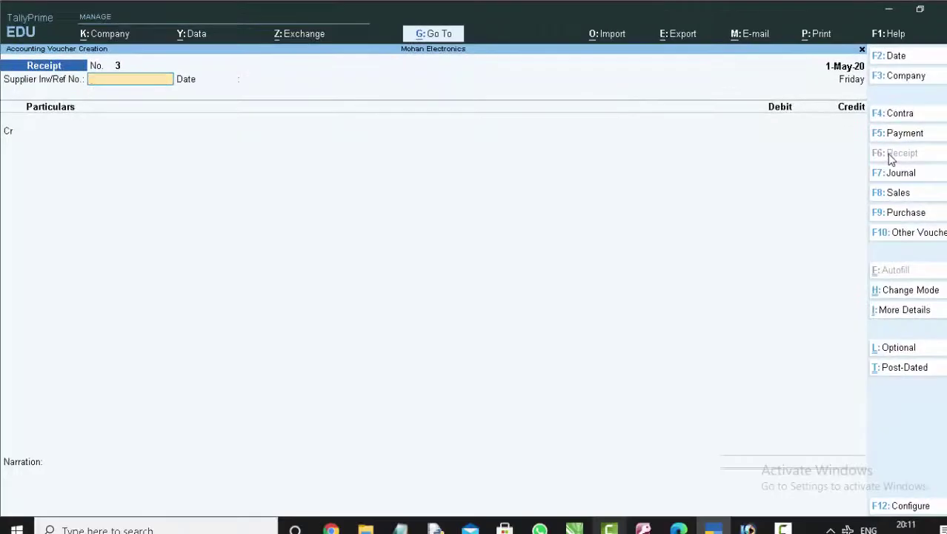
click(911, 213)
text(758)
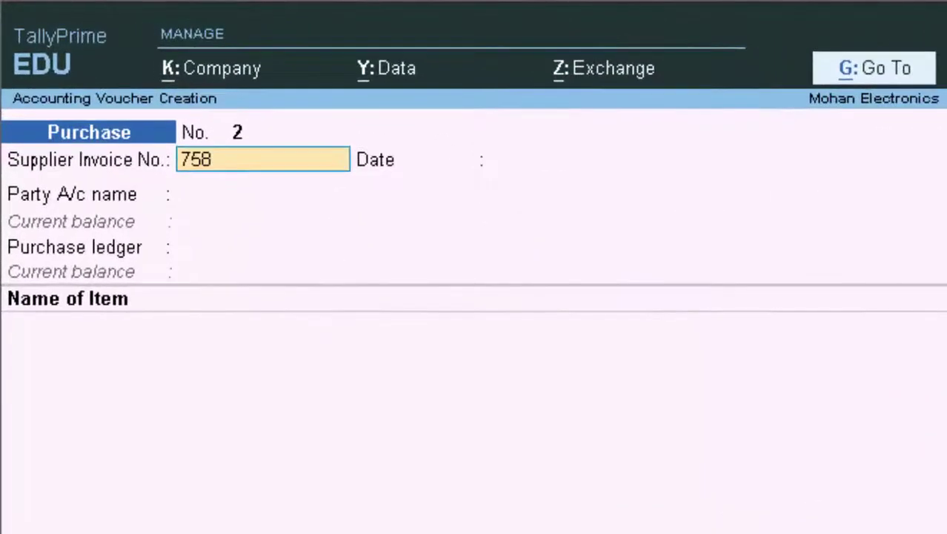
text(69)
key(Return)
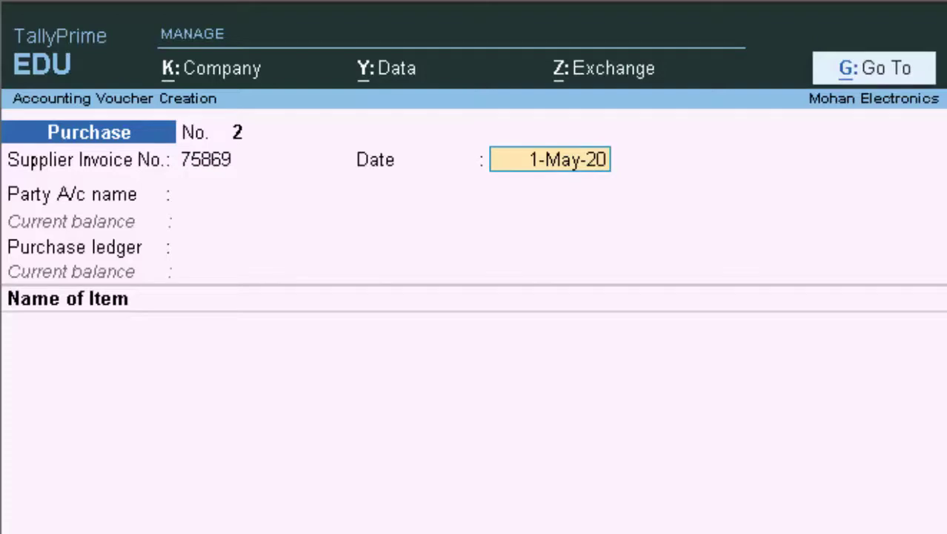
key(Return)
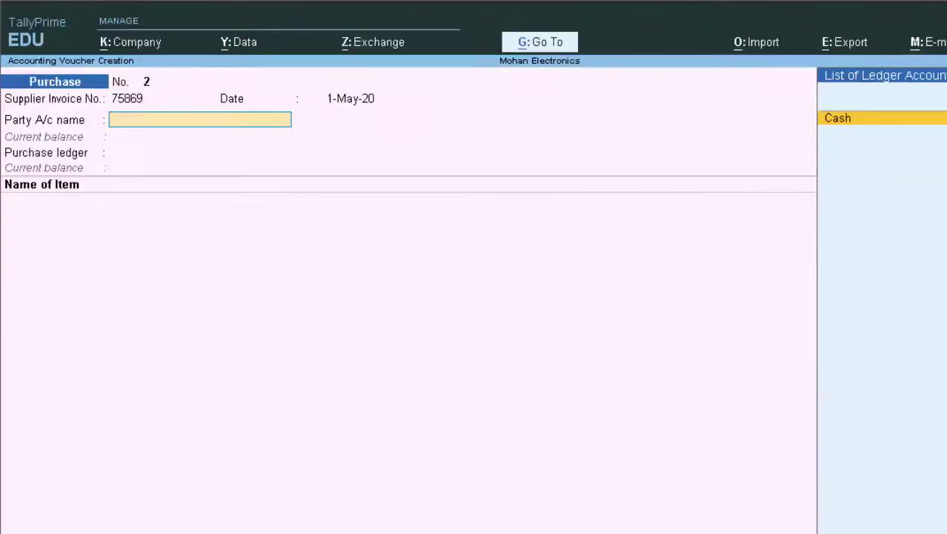
key(Return)
key(Return)
key(Return)
key(Return)
key(Return)
key(Return)
key(Return)
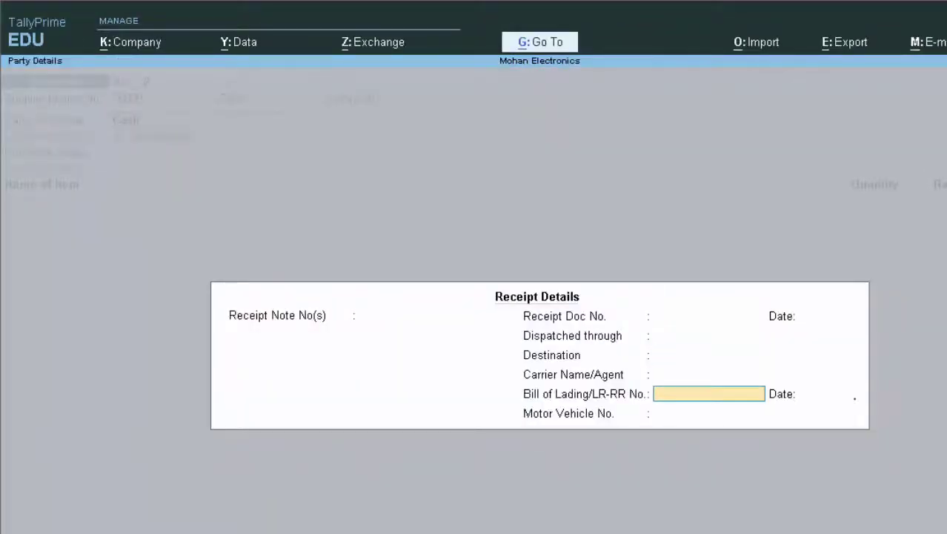
key(Return)
key(Return)
key(Return)
key(Return)
key(Return)
key(Return)
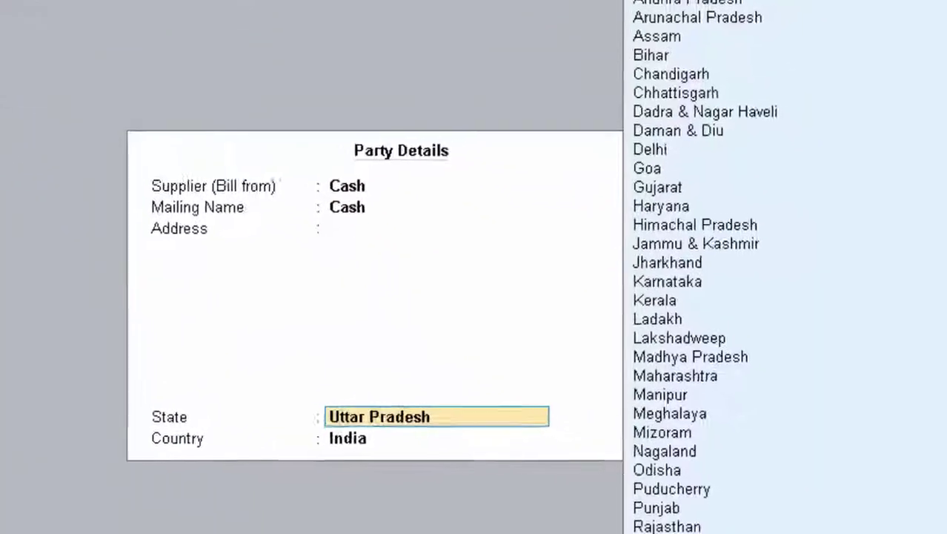
key(Return)
key(Return)
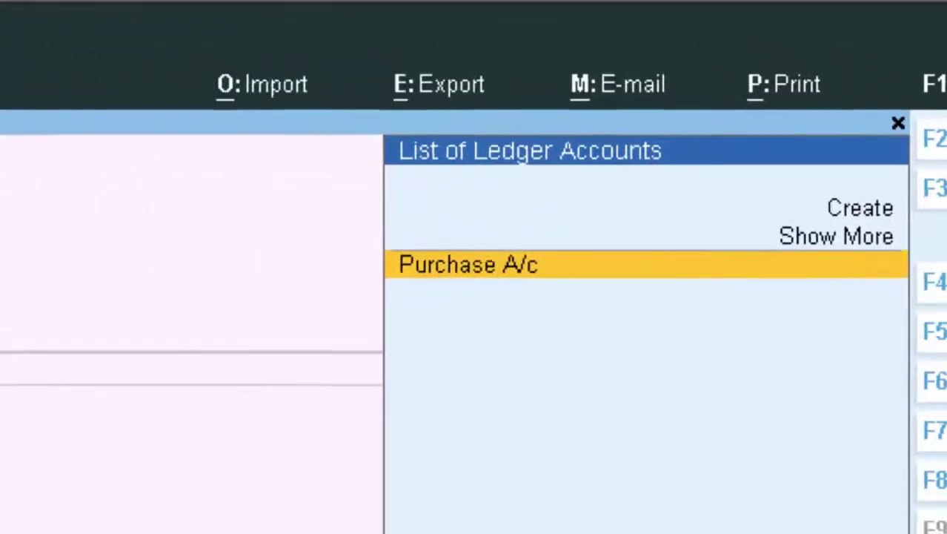
Book 100 Head Phone at 400.00 to Purchase A/c, totalling 40,000.00.
key(Return)
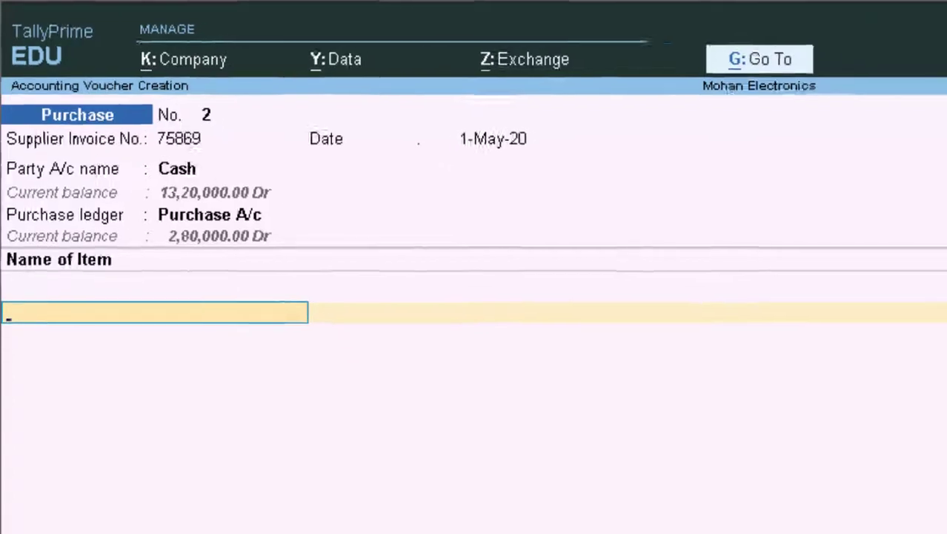
text(H)
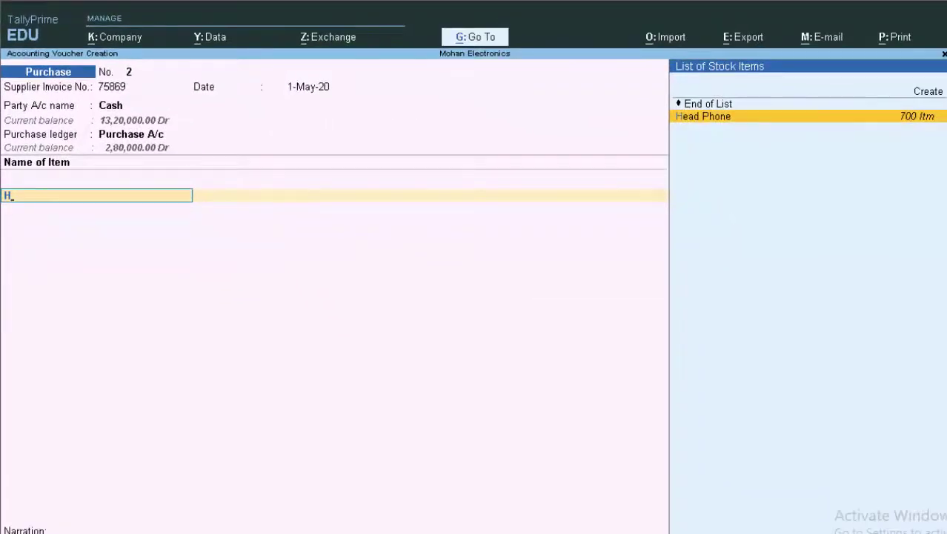
key(Return)
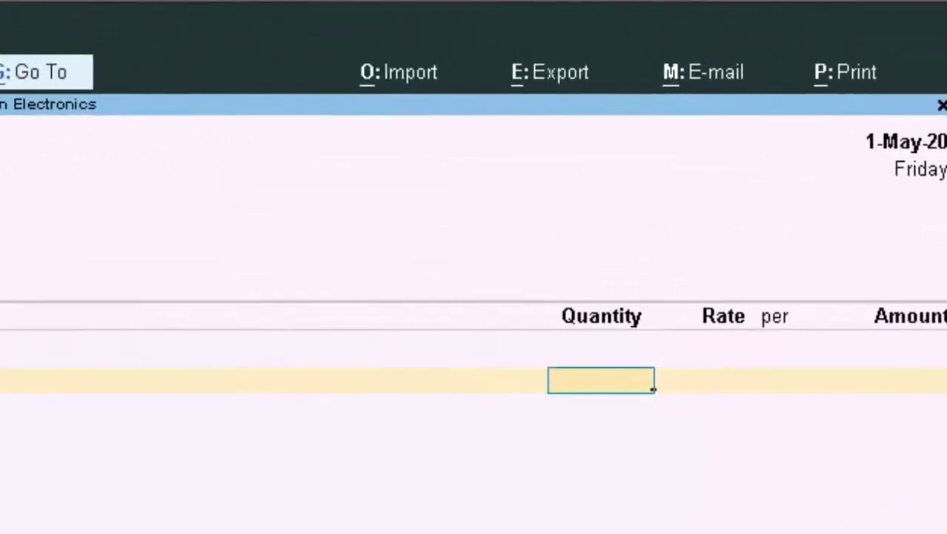
text(100)
key(Return)
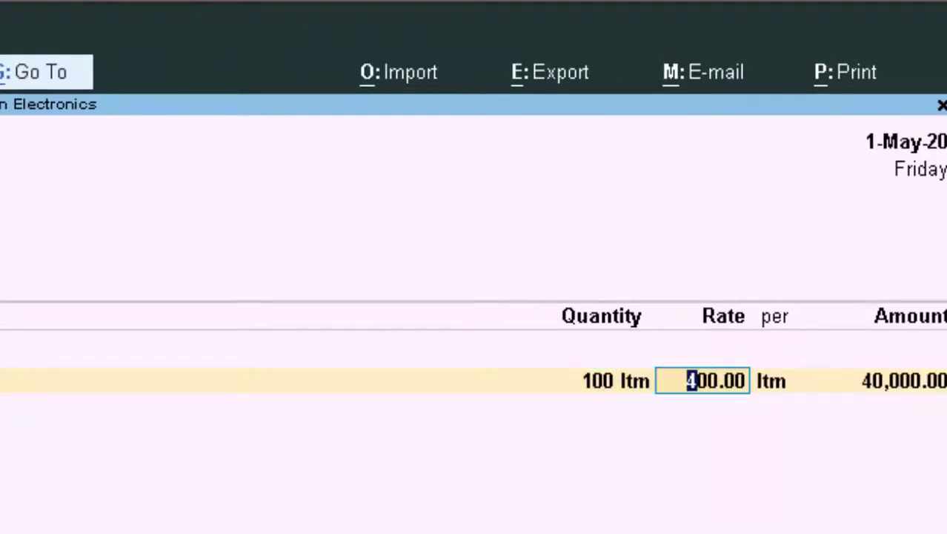
key(Return)
key(Return)
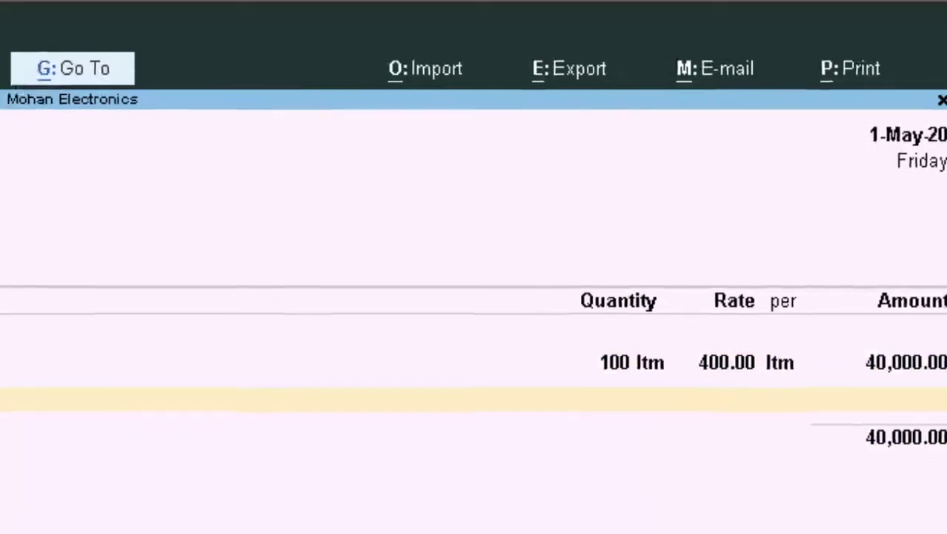
key(Return)
key(Return)
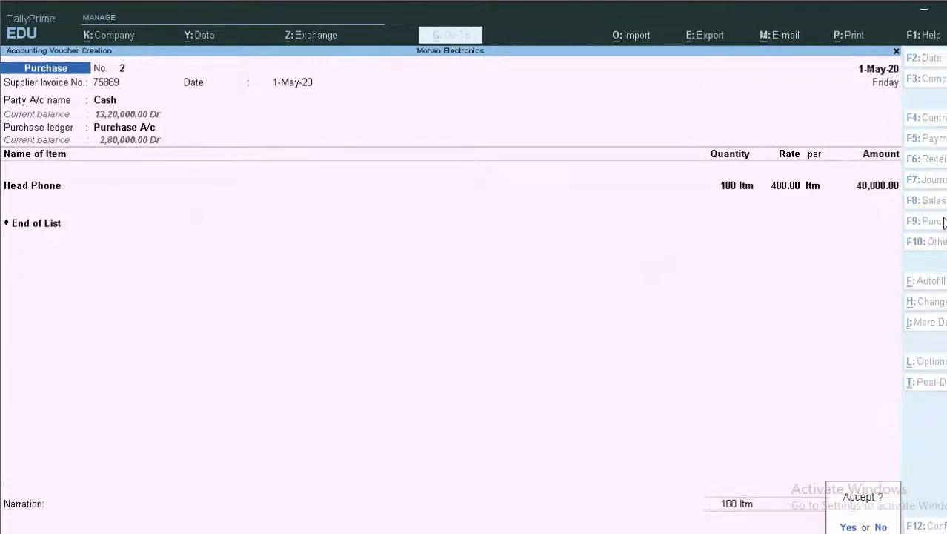
key(Return)
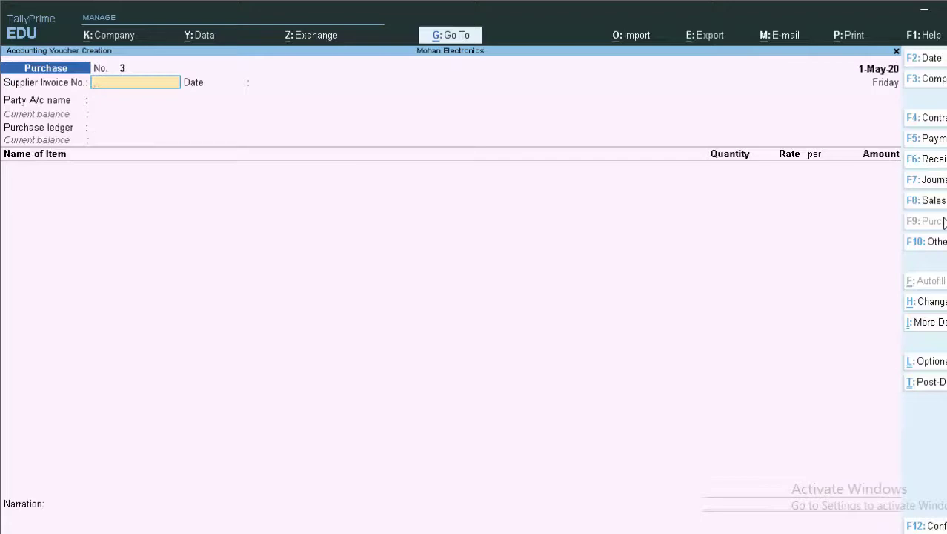
Begin a payment voucher with reference 677858 dated 1-May-20.
key(Escape)
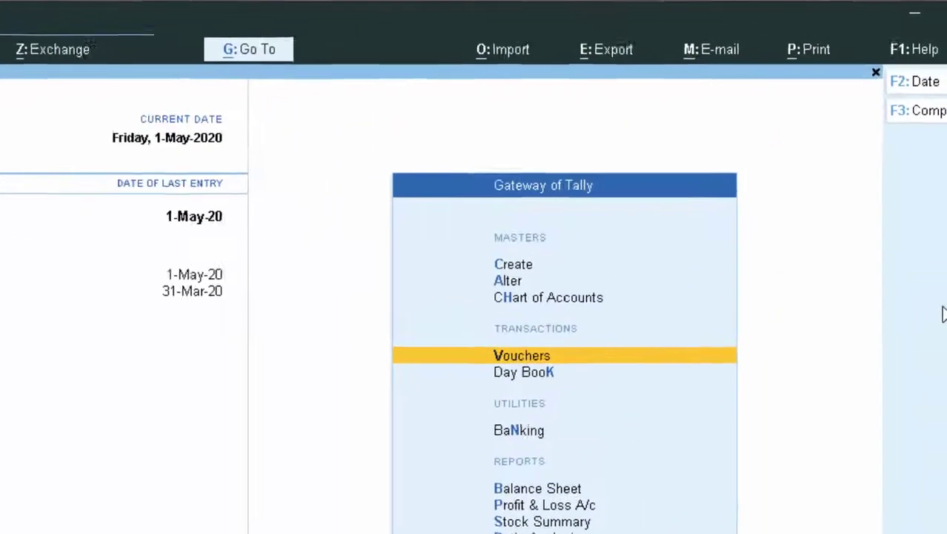
key(Return)
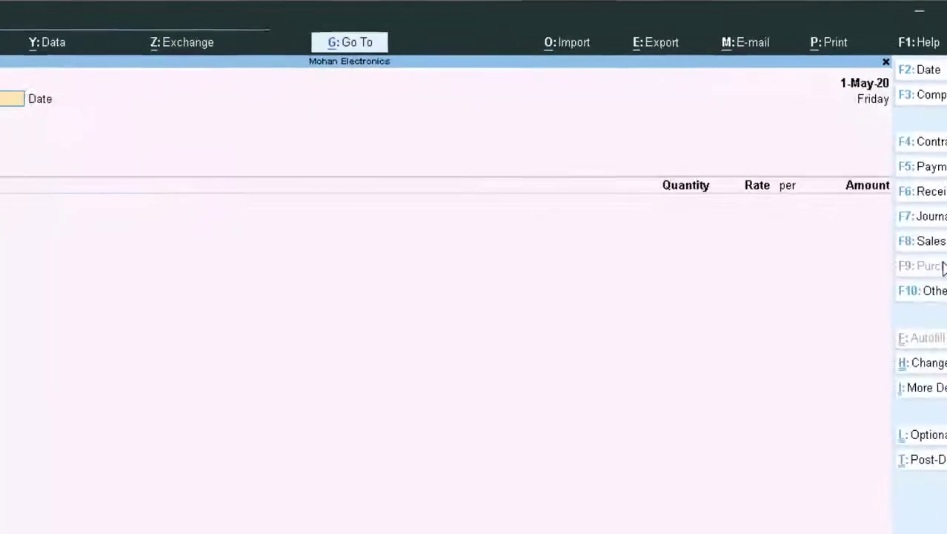
key(F5)
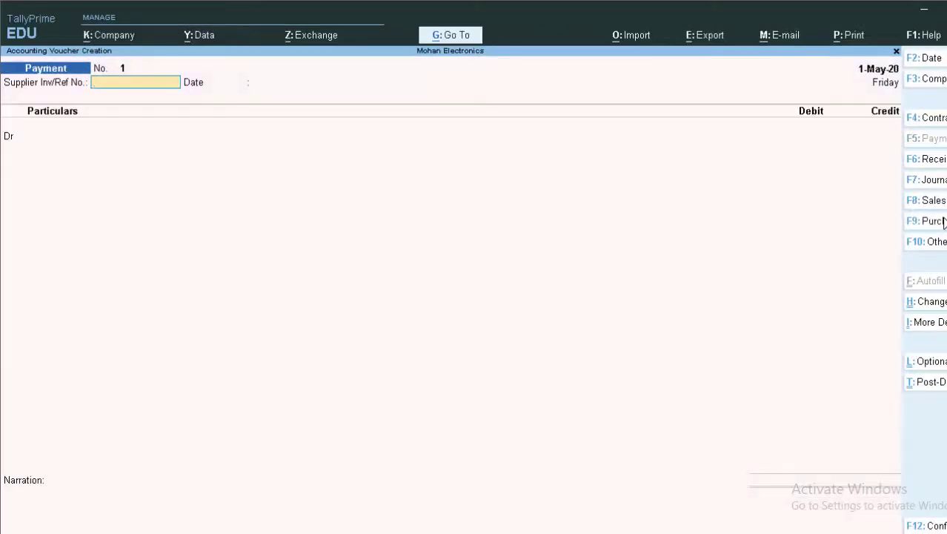
text(677858)
key(Return)
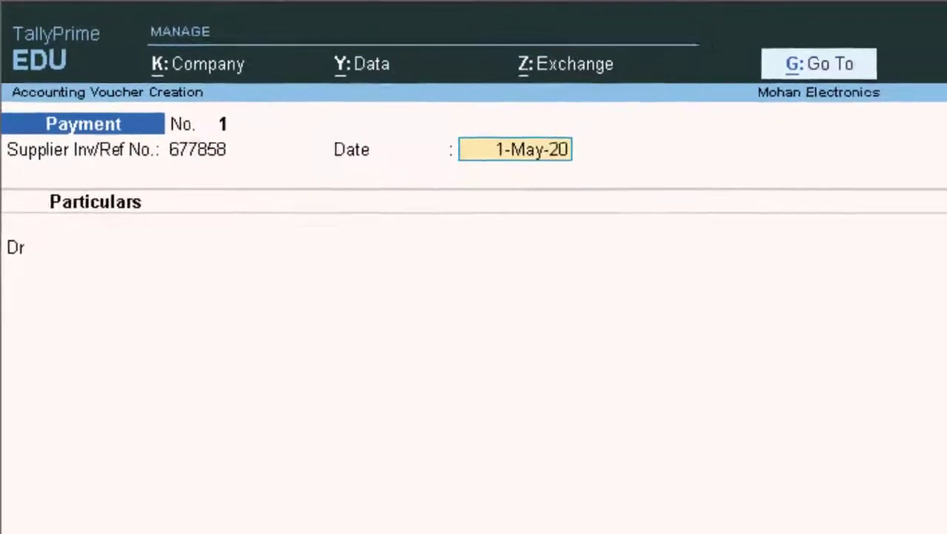
key(Return)
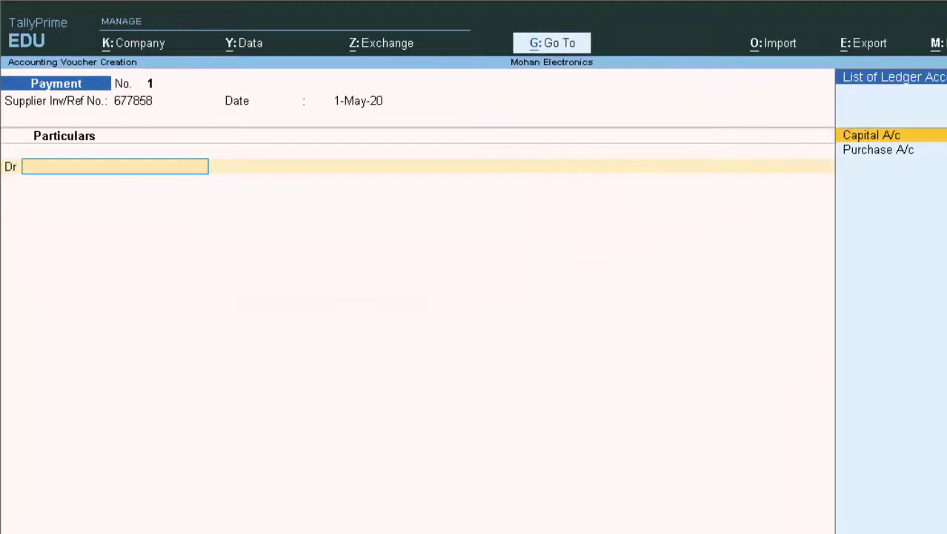
Abandon the payment entry and open a new Sales voucher No. 1.
key(Escape)
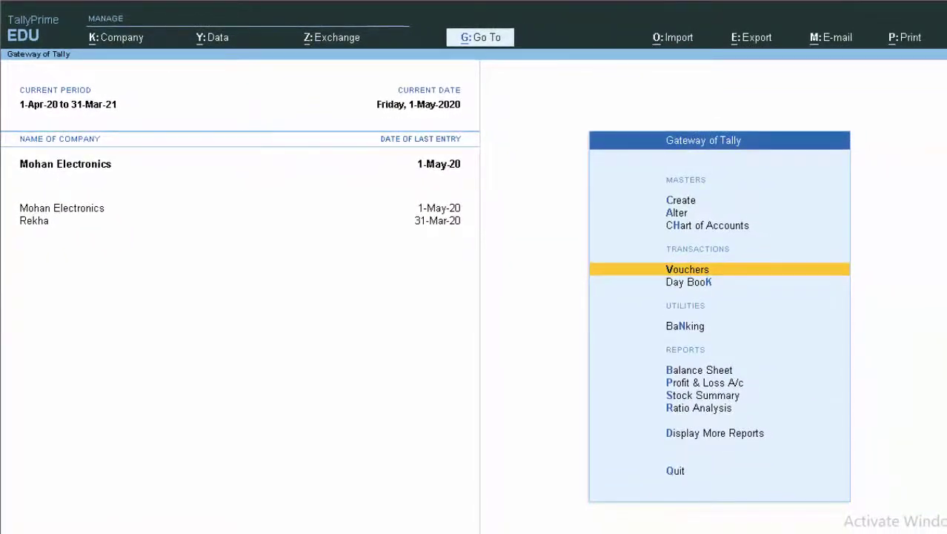
key(Return)
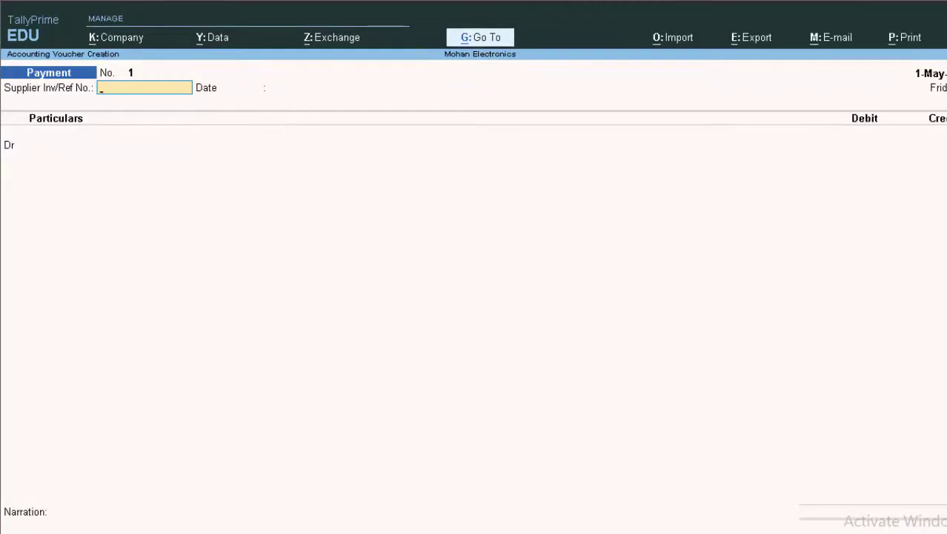
key(F8)
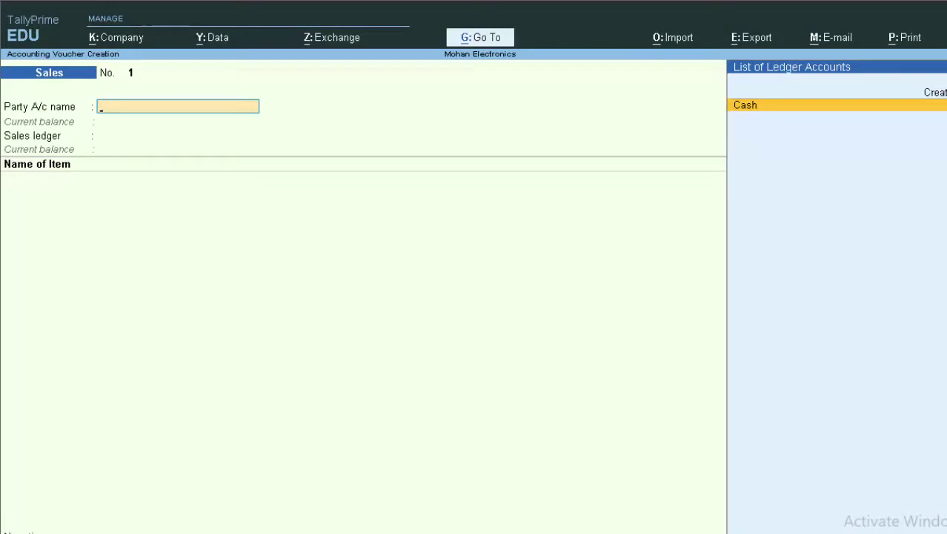
Set Cash as the buyer, accepting dispatch details and party details (Uttar Pradesh, India).
key(Return)
key(Return)
key(Return)
key(Return)
key(Return)
key(Return)
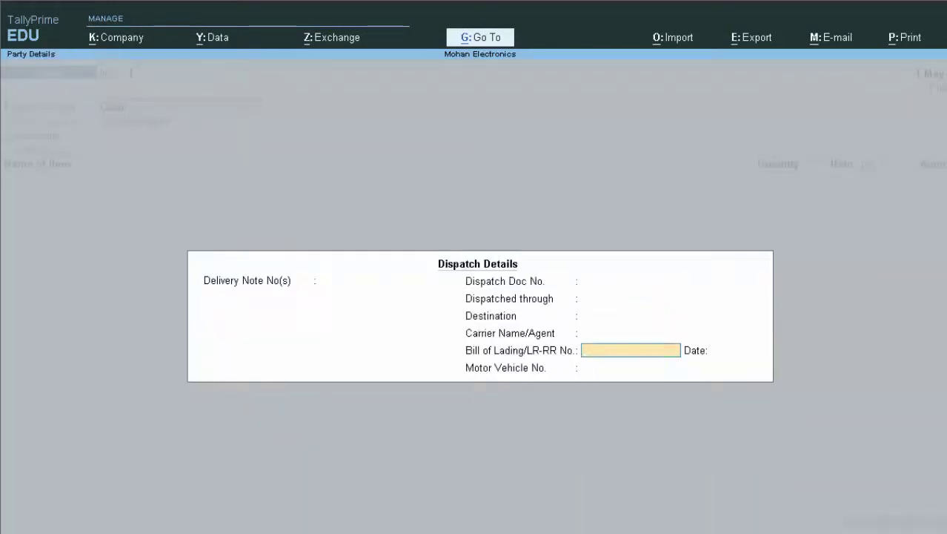
key(Return)
key(Return)
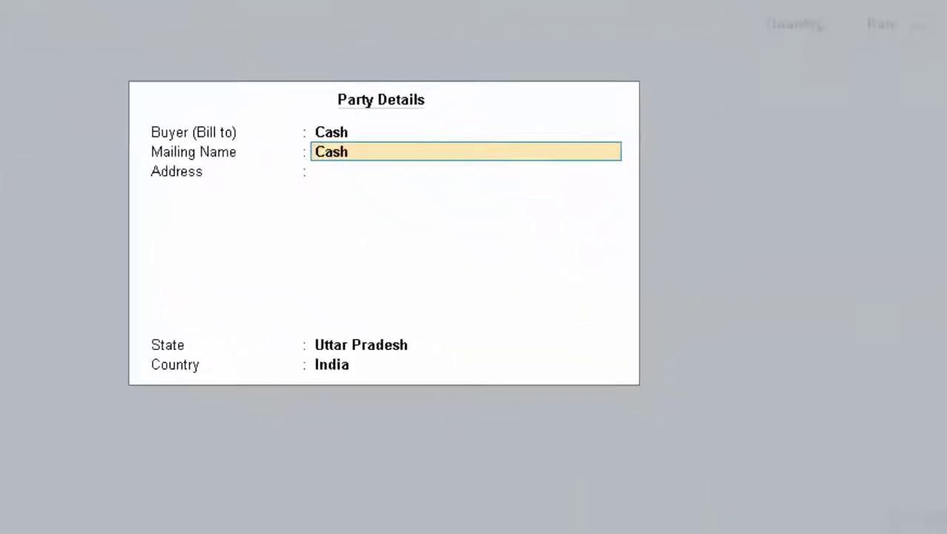
key(Return)
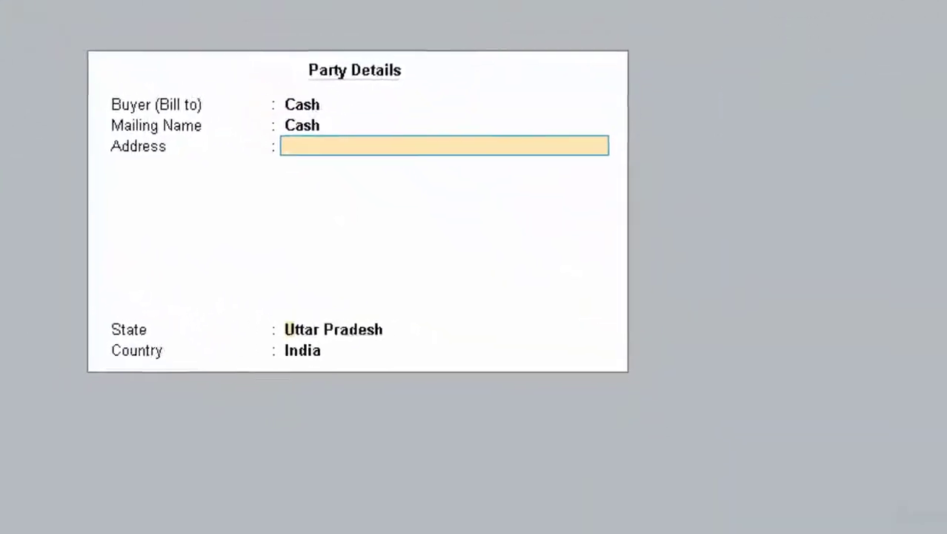
key(Return)
key(Return)
key(Return)
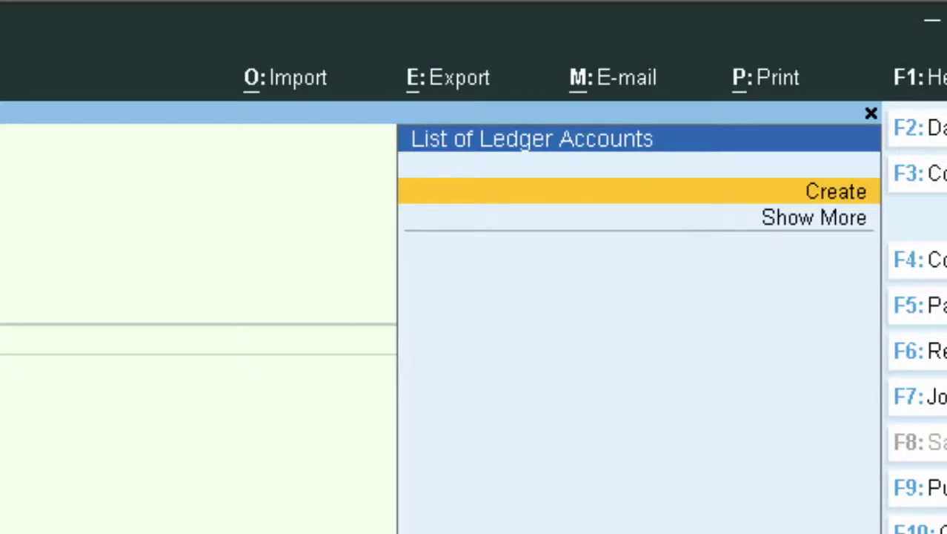
Create a ledger named Sales A/c under Sales Accounts as the voucher's sales ledger.
key(Return)
text(S)
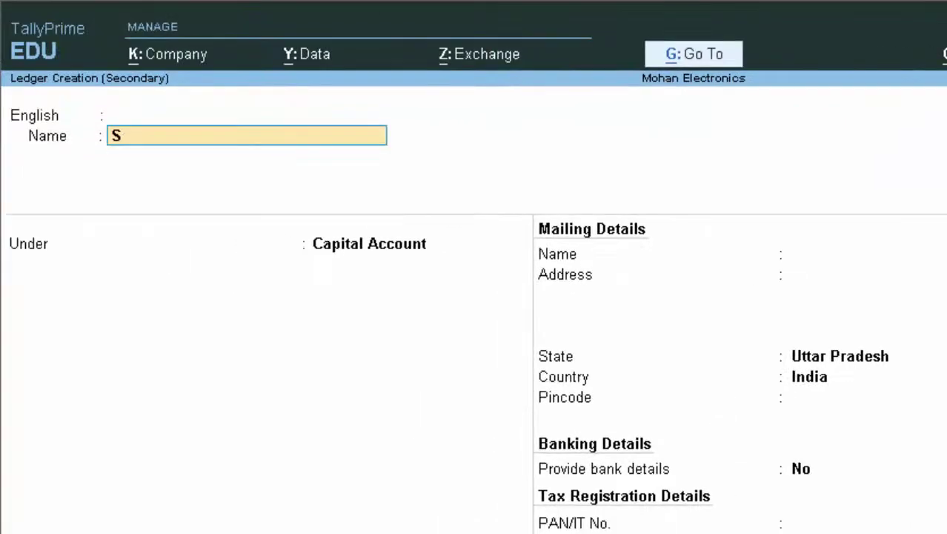
text(ales)
text( a/c)
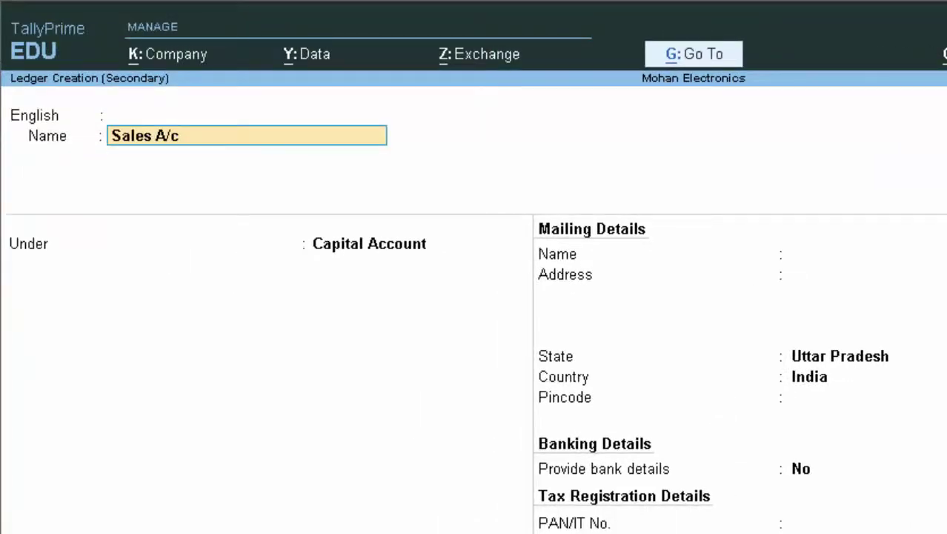
key(Return)
key(Return)
key(Return)
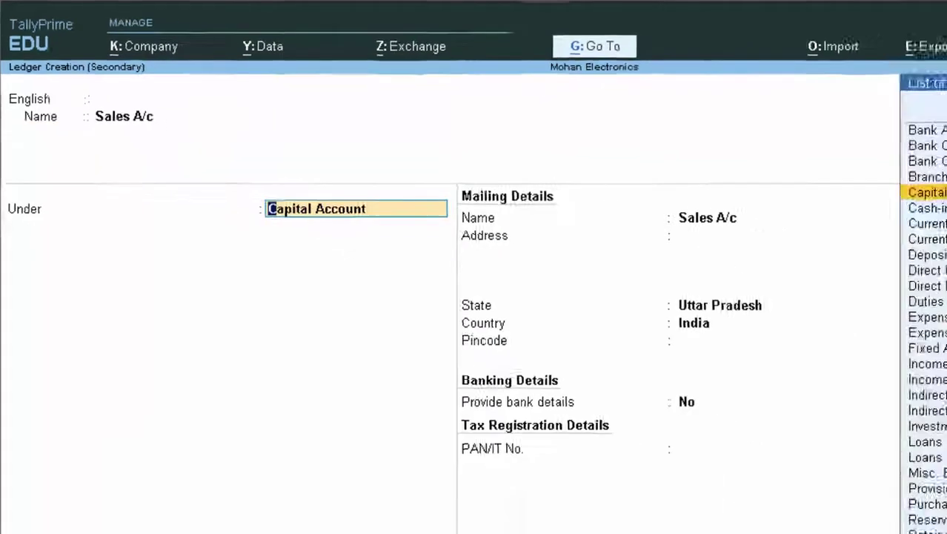
text(S)
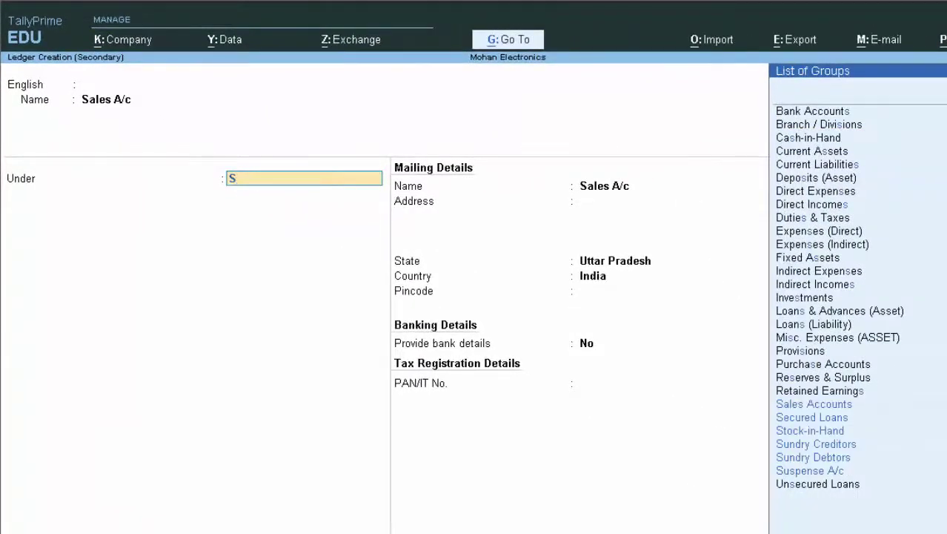
key(Return)
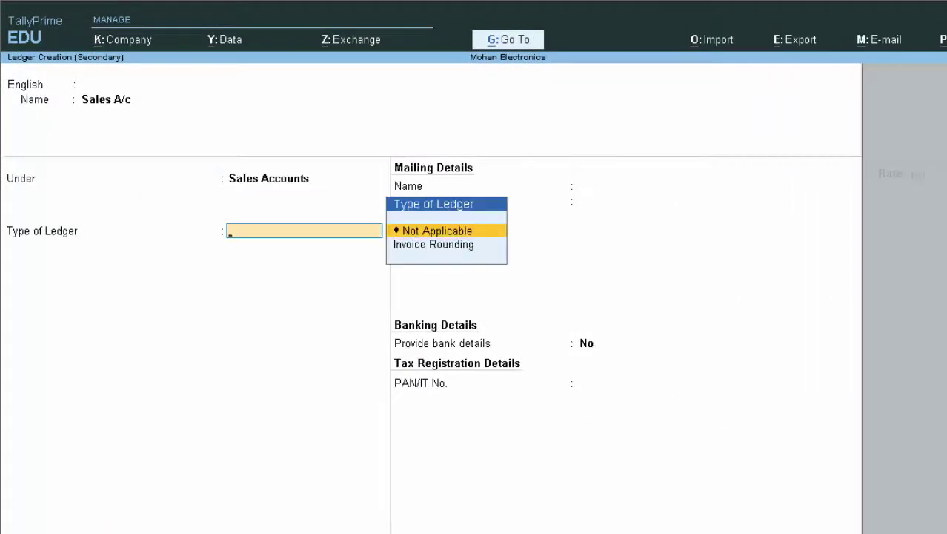
key(Return)
key(Return)
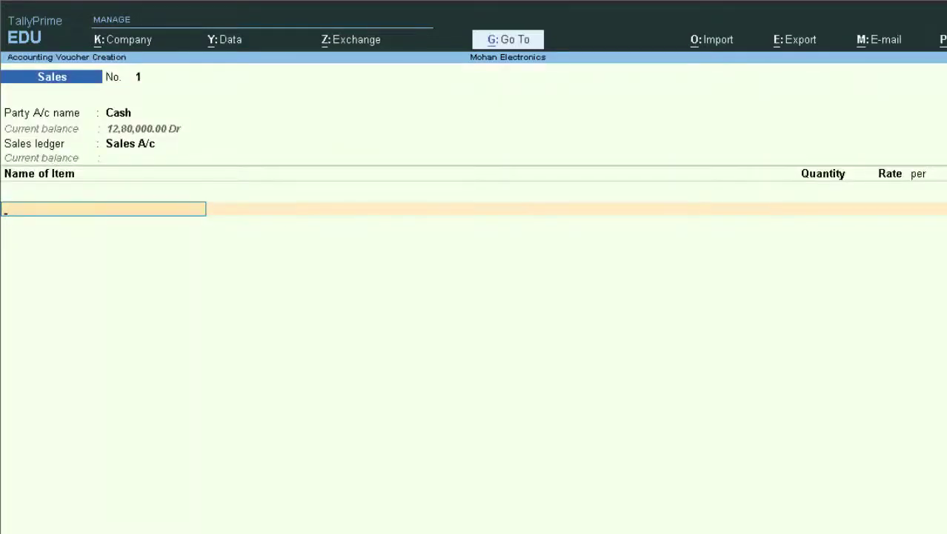
Add 660 Head Phone at 700.00 (4,62,000.00) and save the sales voucher.
text(H)
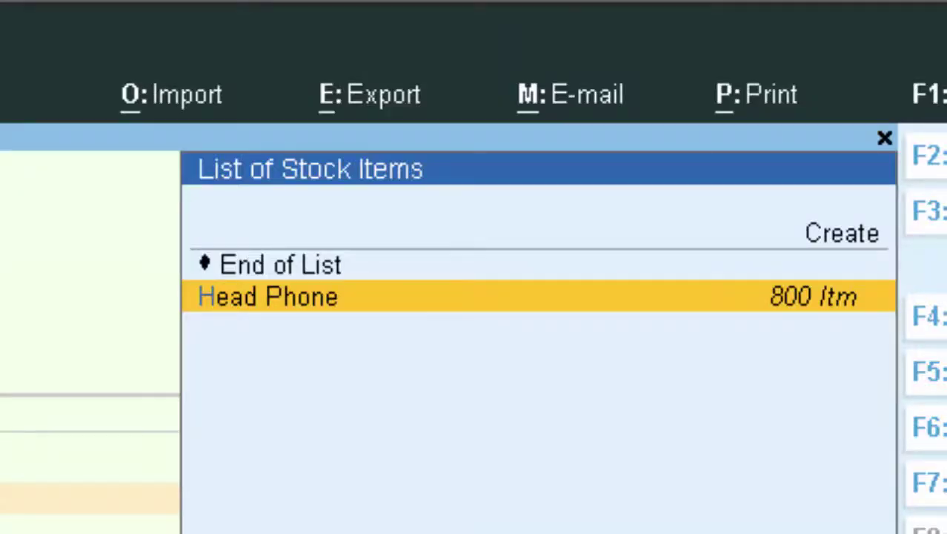
key(Return)
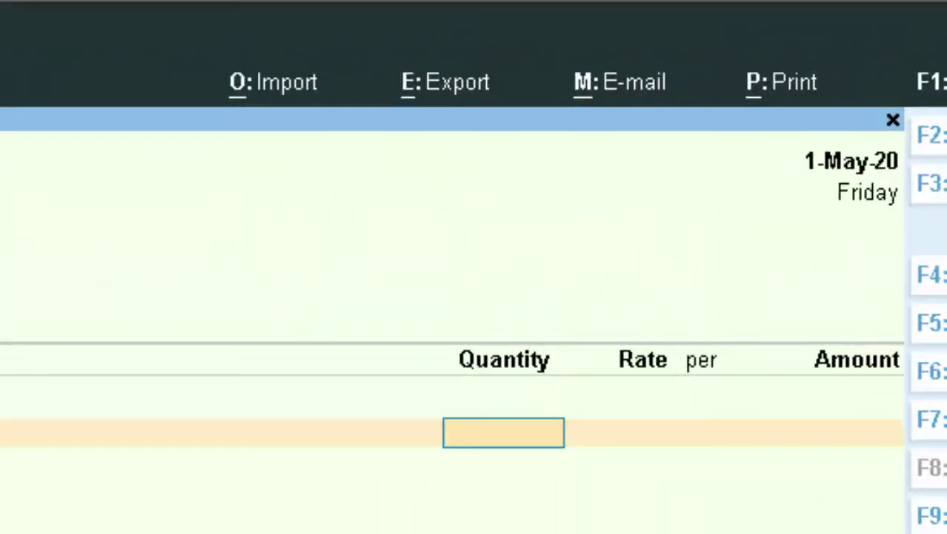
text(660)
key(Return)
key(Return)
key(Return)
key(Return)
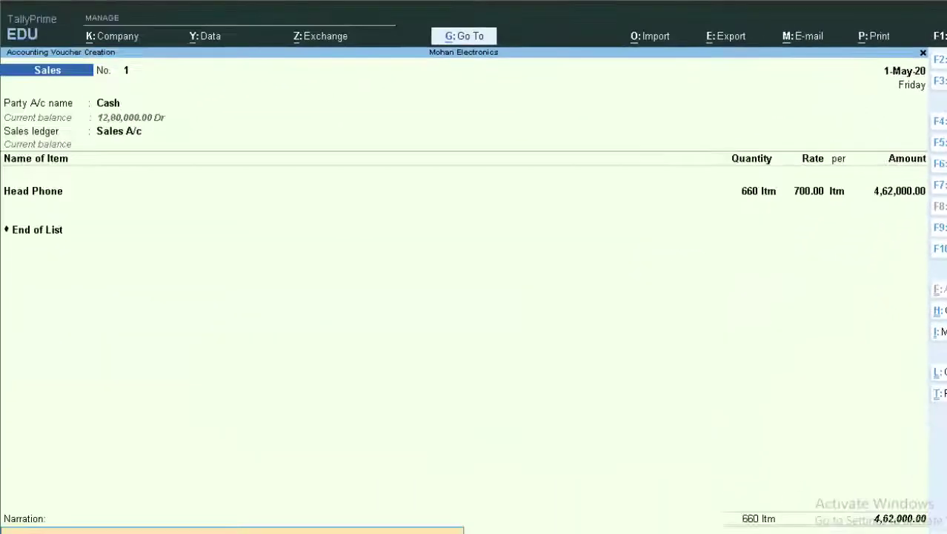
key(Return)
key(Return)
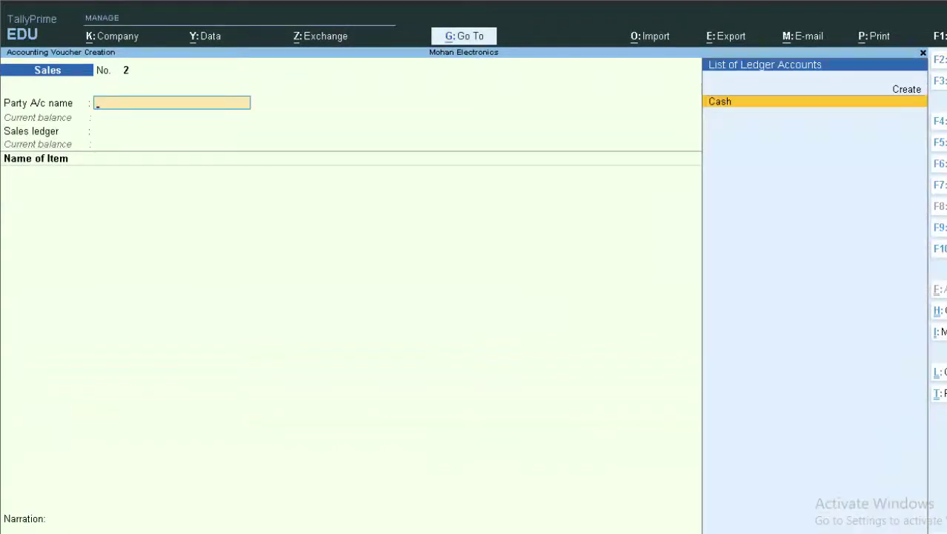
Start a receipt voucher with reference 75869, then reopen voucher entry from the Gateway.
key(F6)
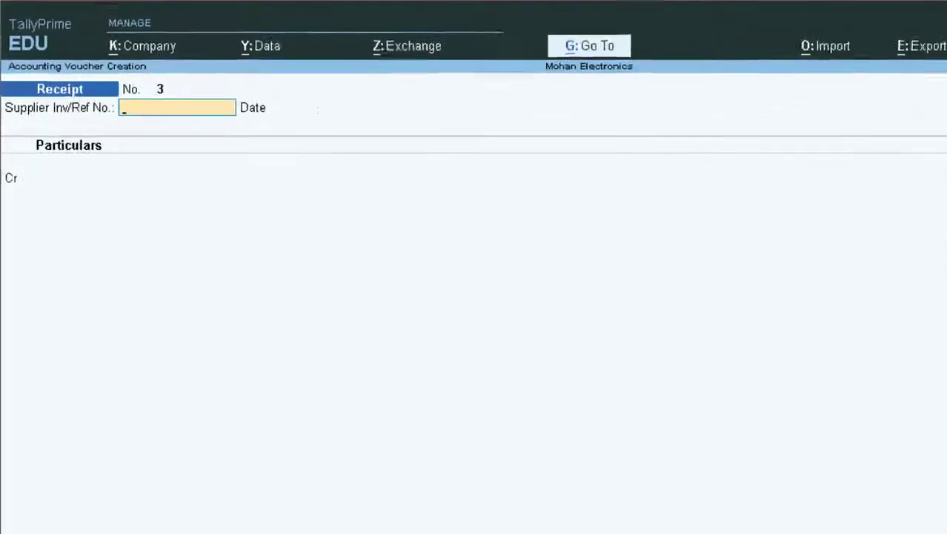
text(75869)
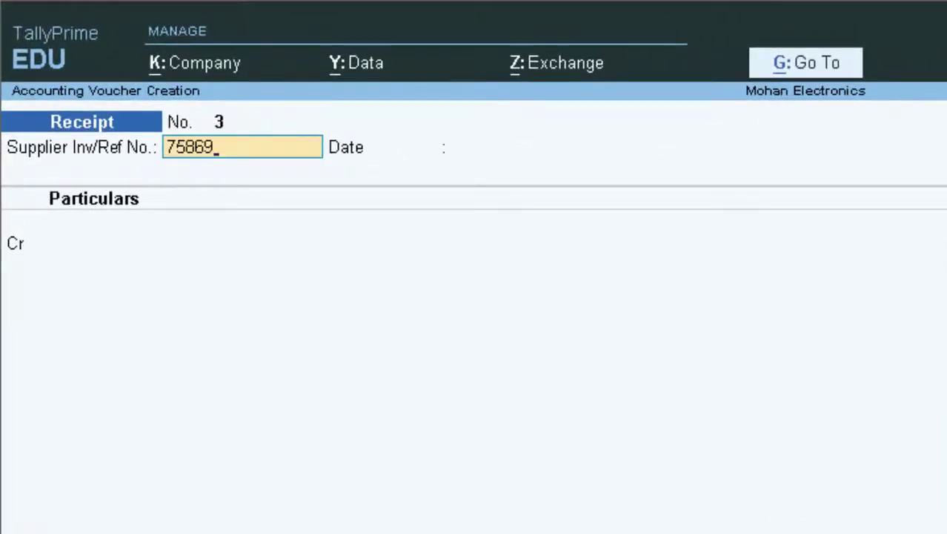
key(Return)
key(Return)
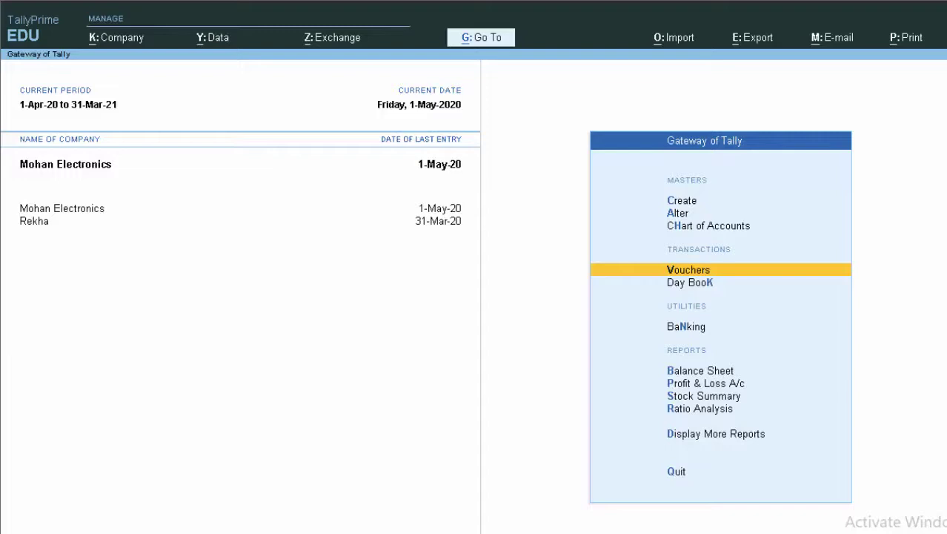
key(Return)
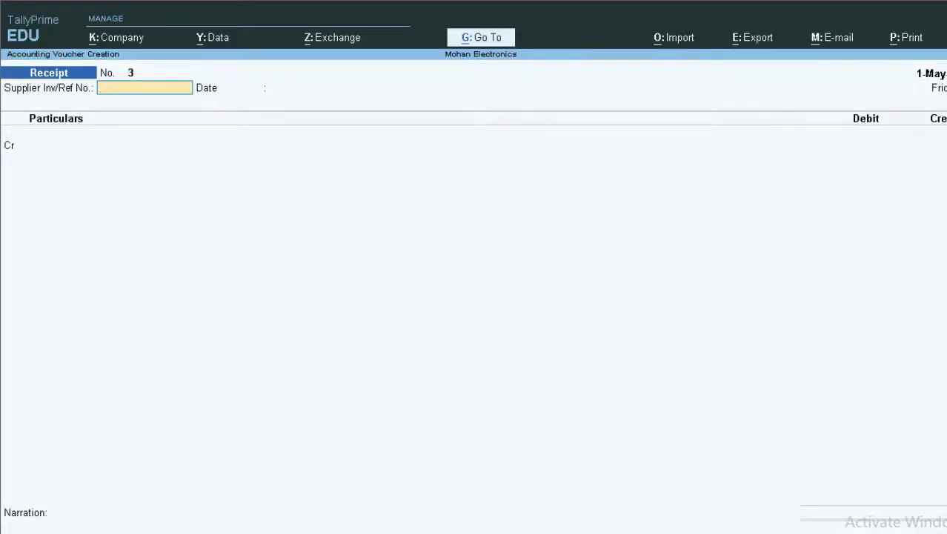
Start purchase voucher No. 3 with invoice 67889 dated 1-Jun-20 and begin a new party ledger.
key(F9)
text(678)
text(8)
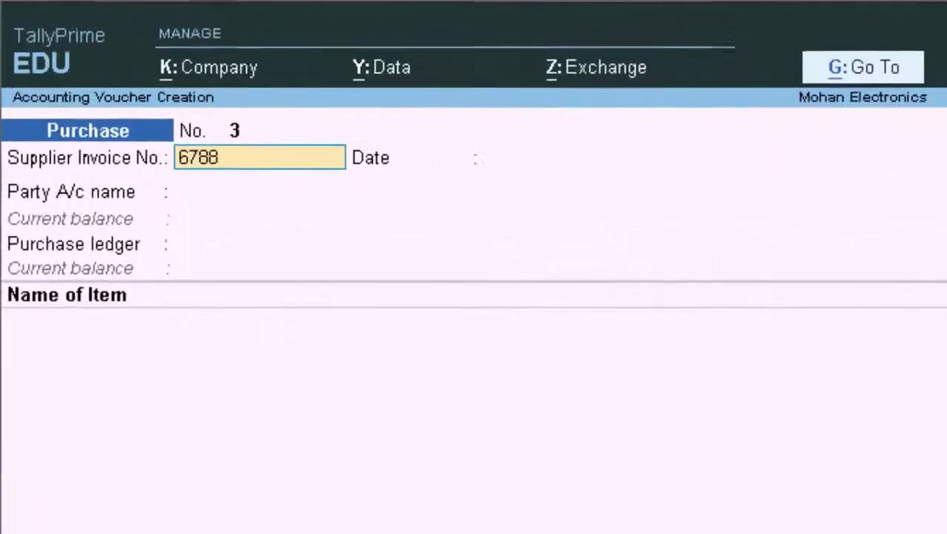
text(9)
key(Return)
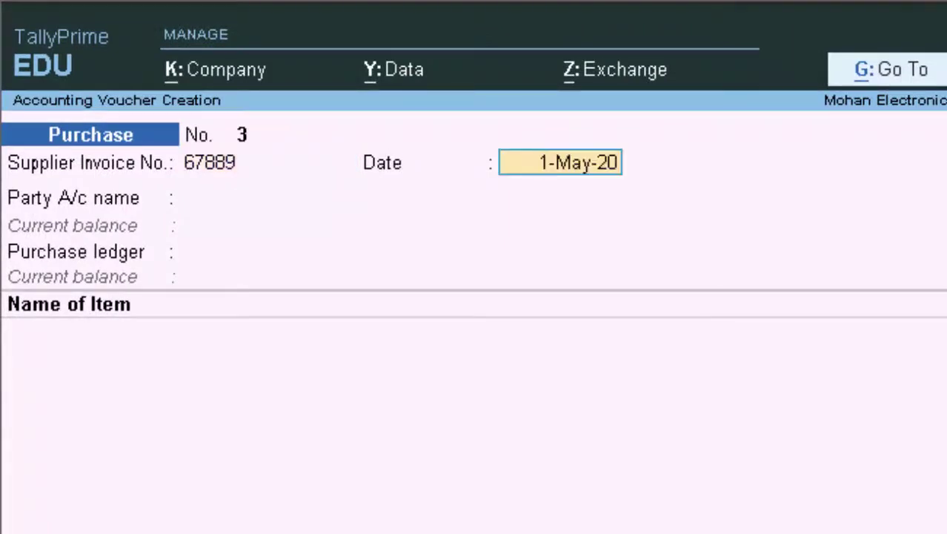
key(F2)
text(1-)
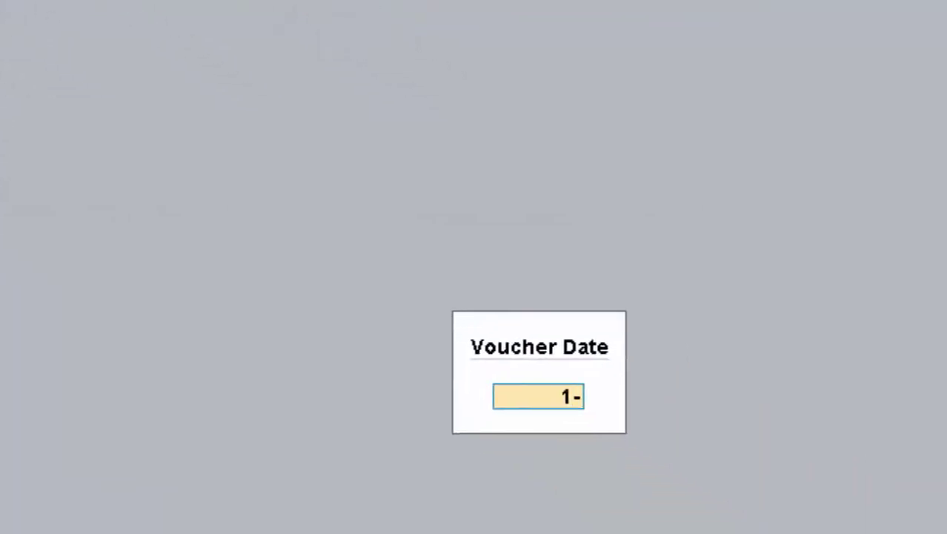
text(6-)
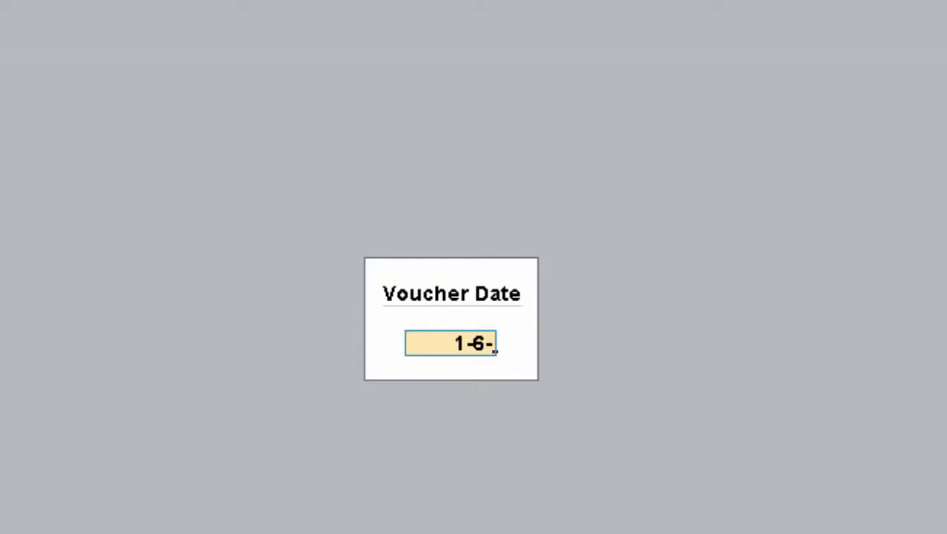
text(20)
key(Return)
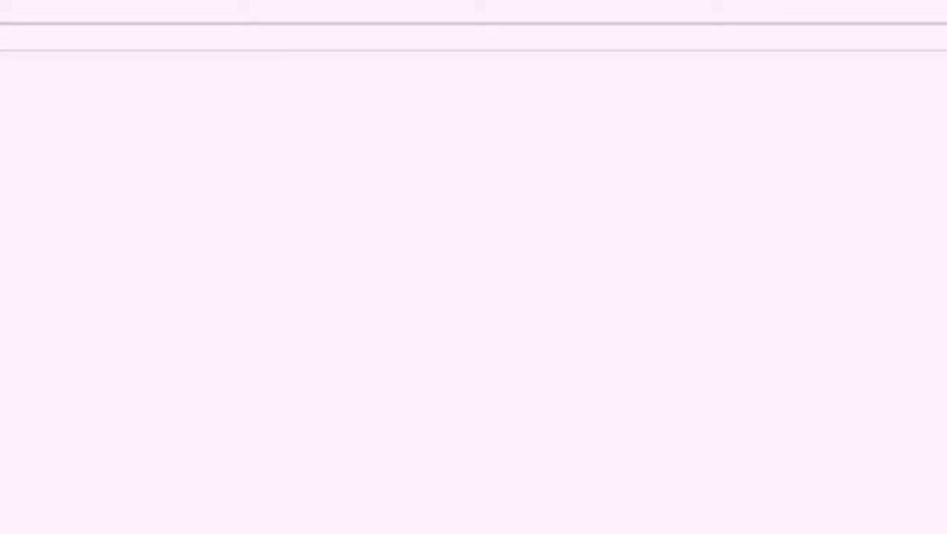
key(Return)
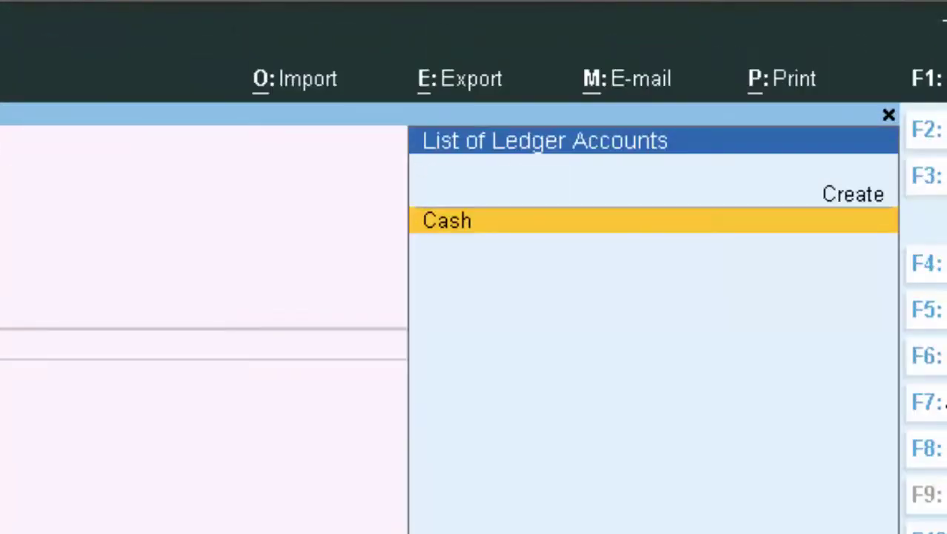
key(Up)
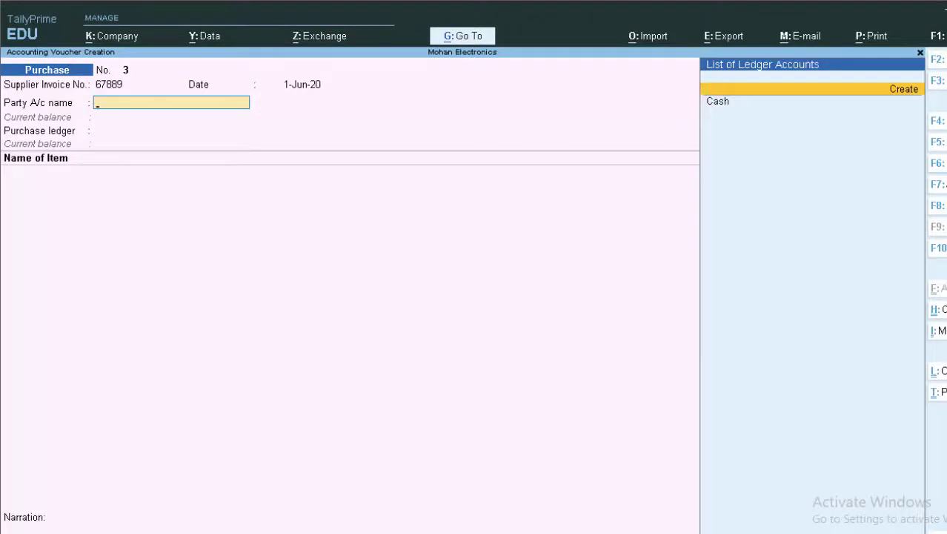
key(Return)
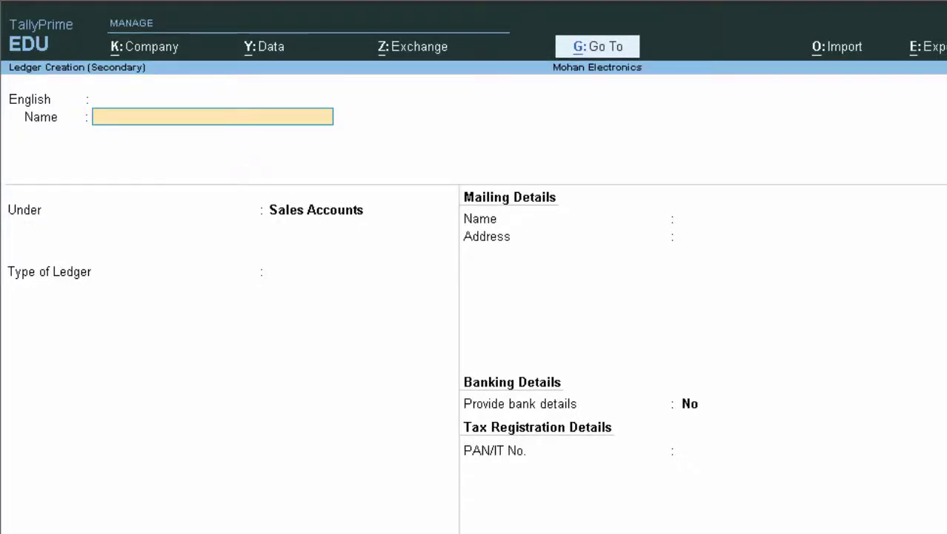
Enter the supplier's name and save the ledger under Sundry Creditors with bill-by-bill balances on.
text(Vinay)
text( Sing)
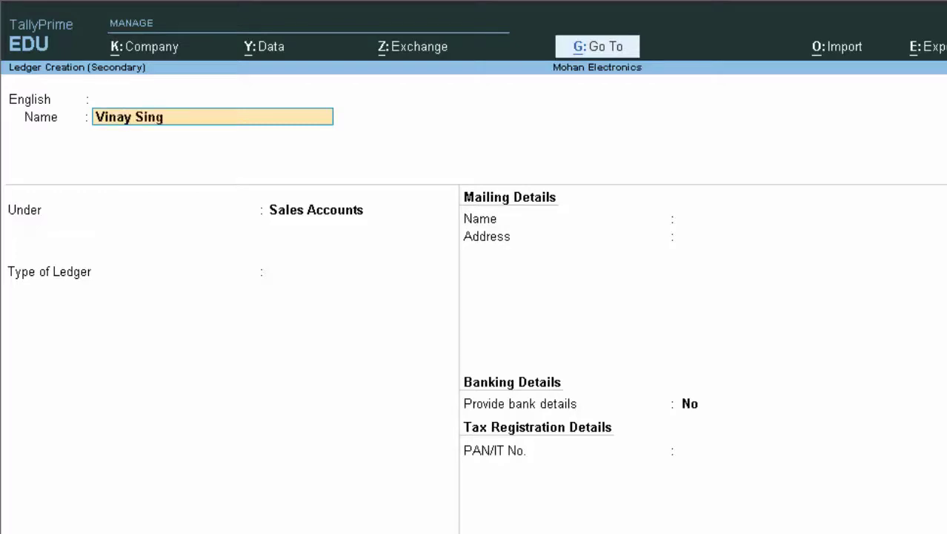
text(h )
text(C)
key(Return)
key(Return)
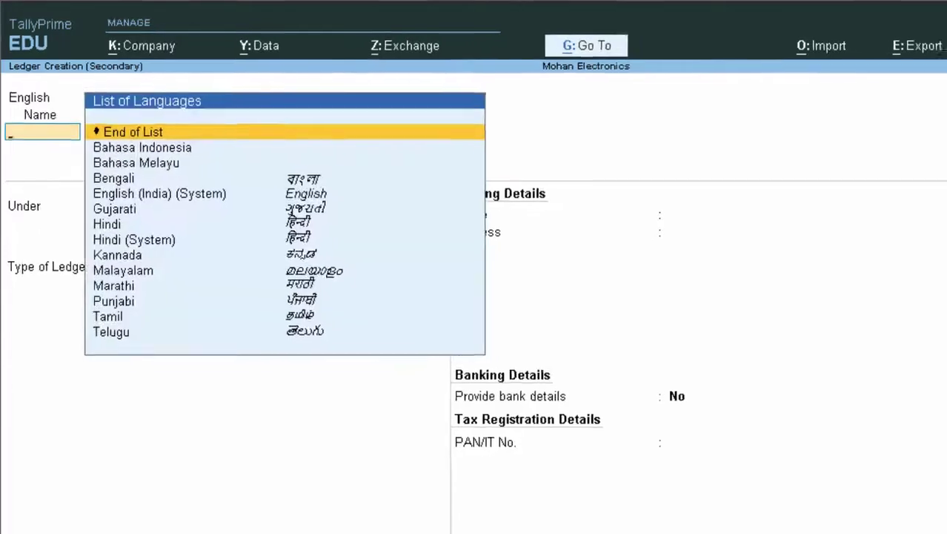
key(Return)
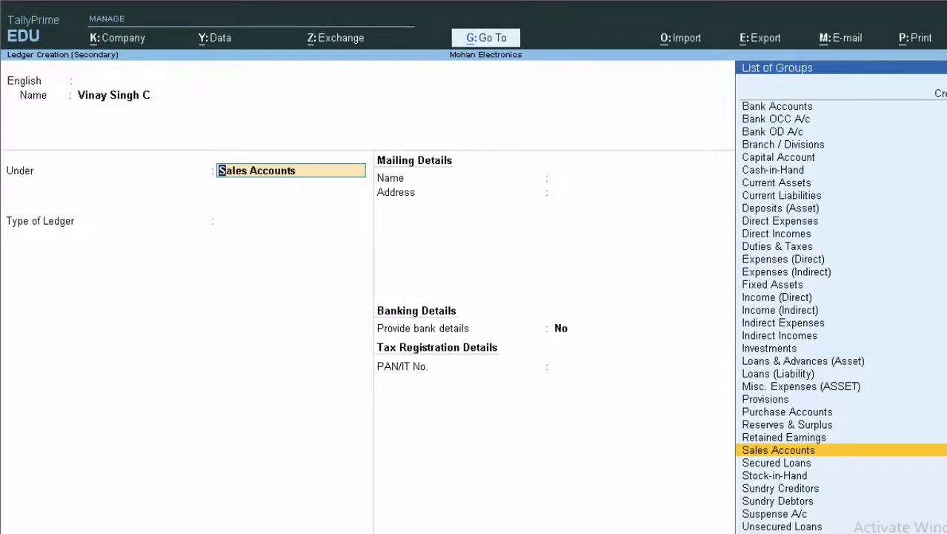
text(s)
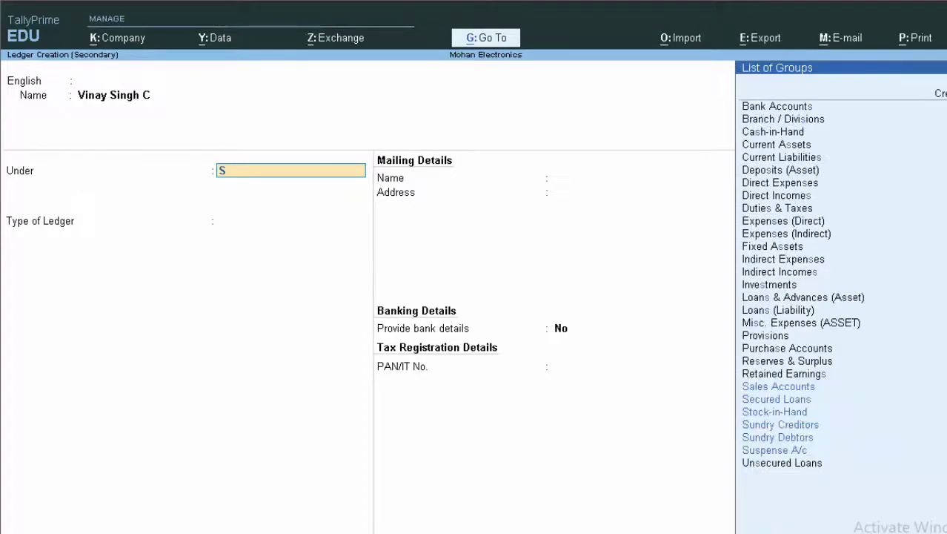
key(Down)
key(Down)
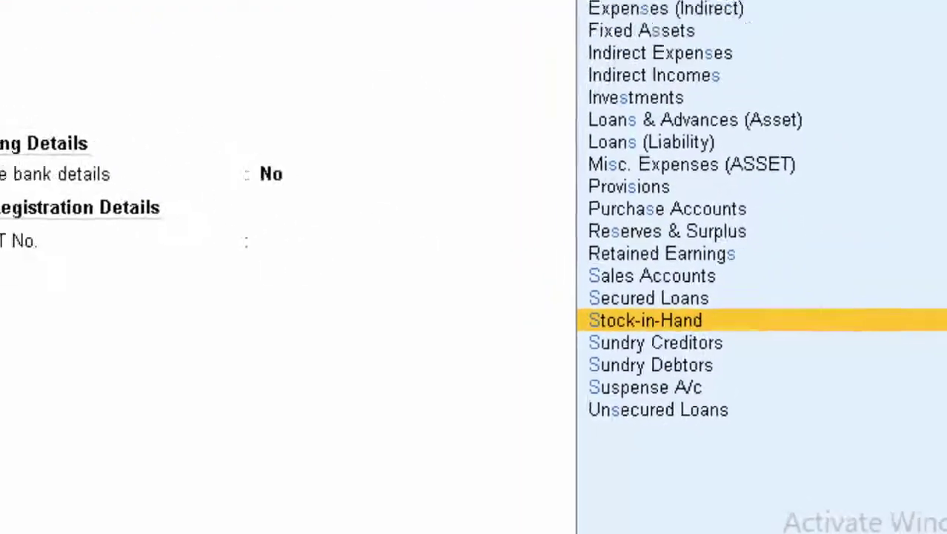
key(Down)
key(Return)
key(Return)
key(Return)
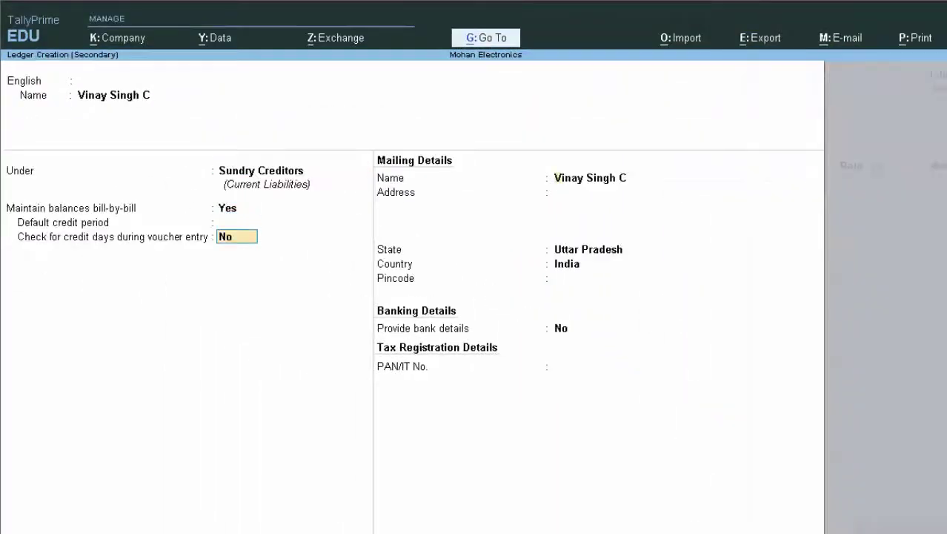
key(Return)
key(Return)
key(Return)
key(Return)
key(Return)
key(Return)
key(Return)
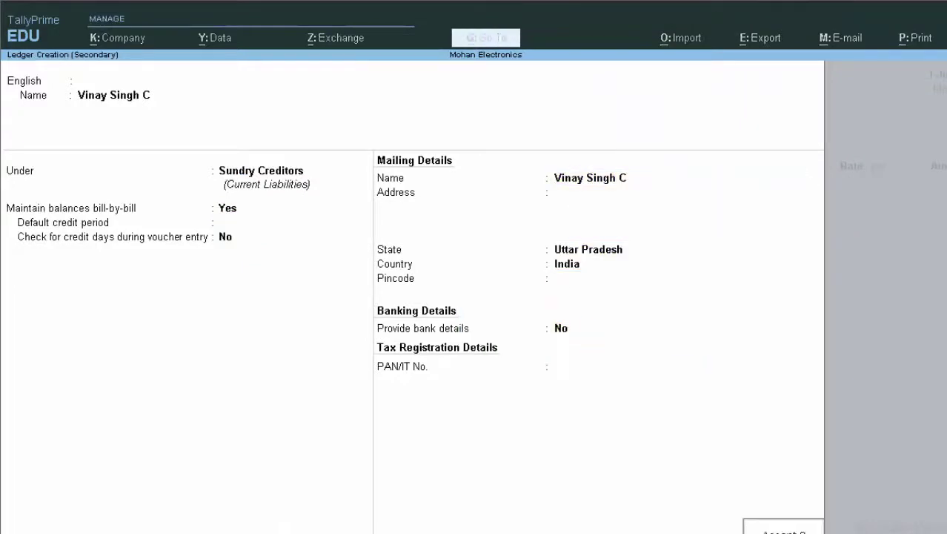
key(Return)
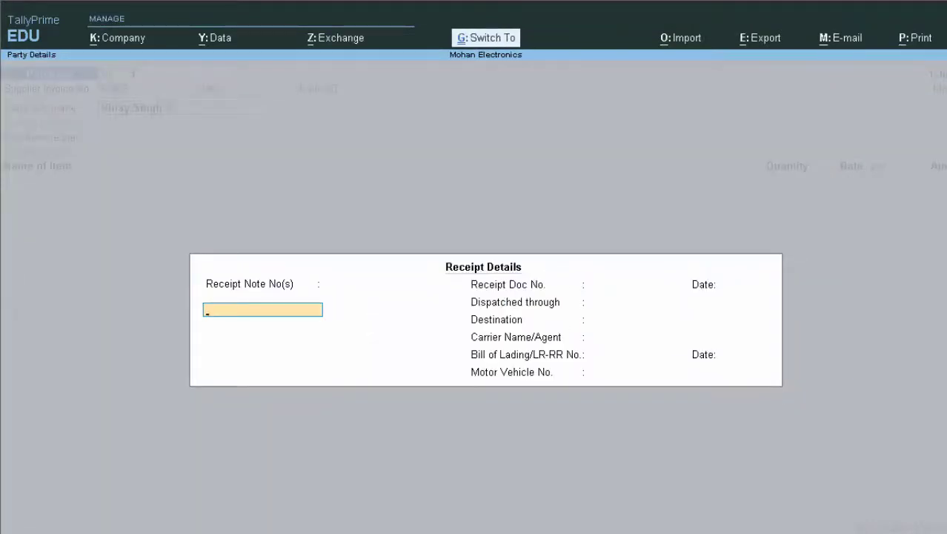
Skip the receipt and party details and keep Purchase A/c as the purchase ledger.
key(ctrl+a)
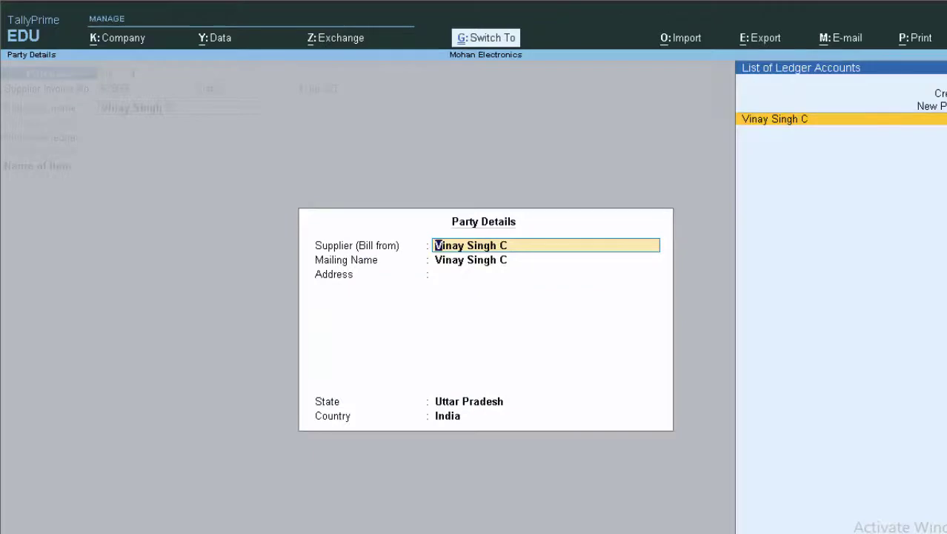
key(ctrl+a)
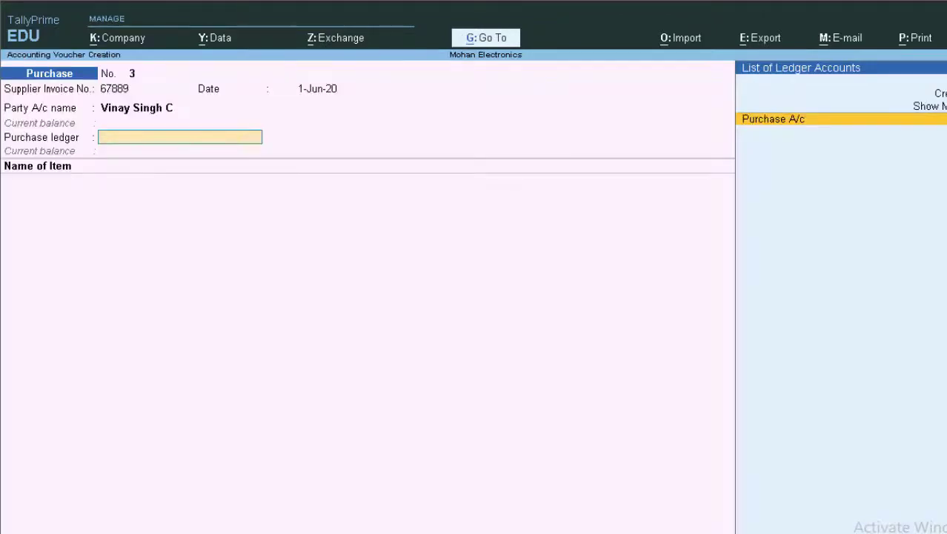
key(Return)
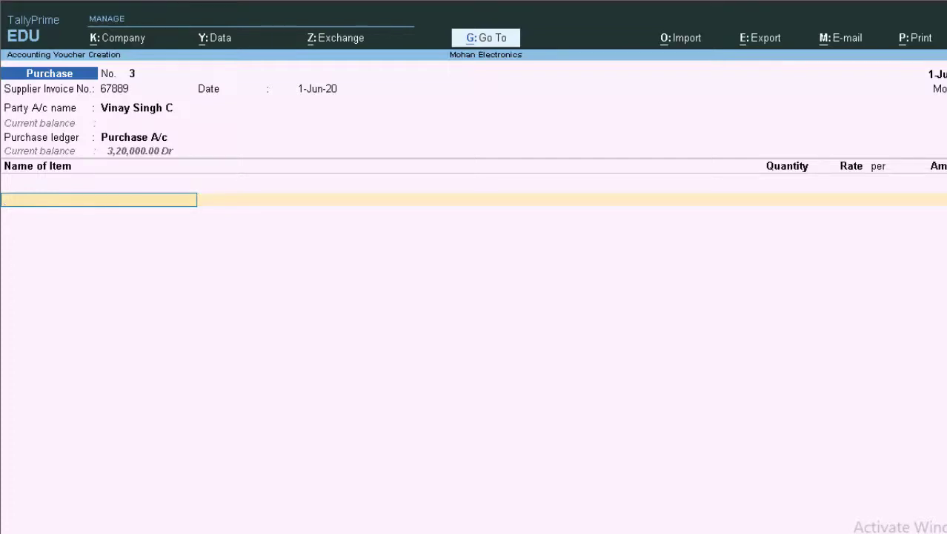
Add 200 Head Phones at 400.00 each, totalling 80,000.00, and finish the voucher.
text(H)
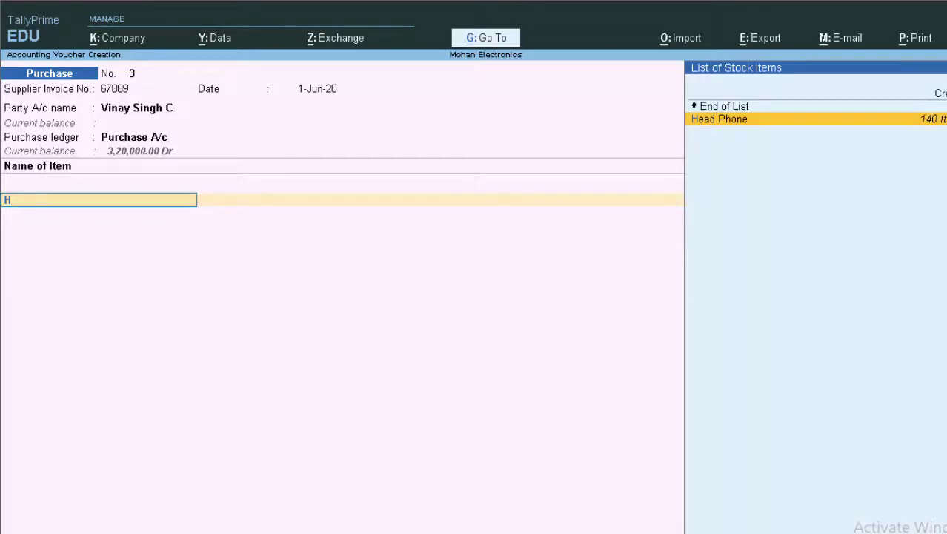
key(Return)
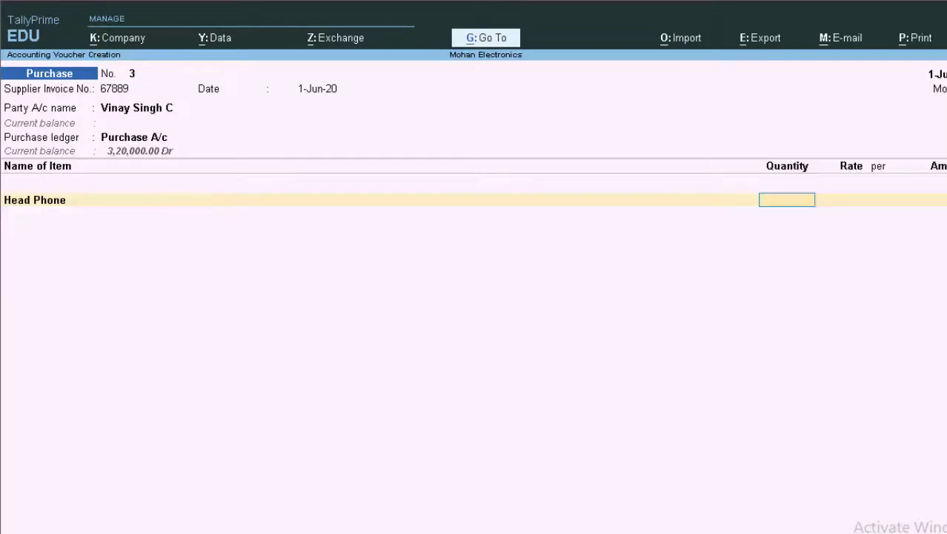
text(200)
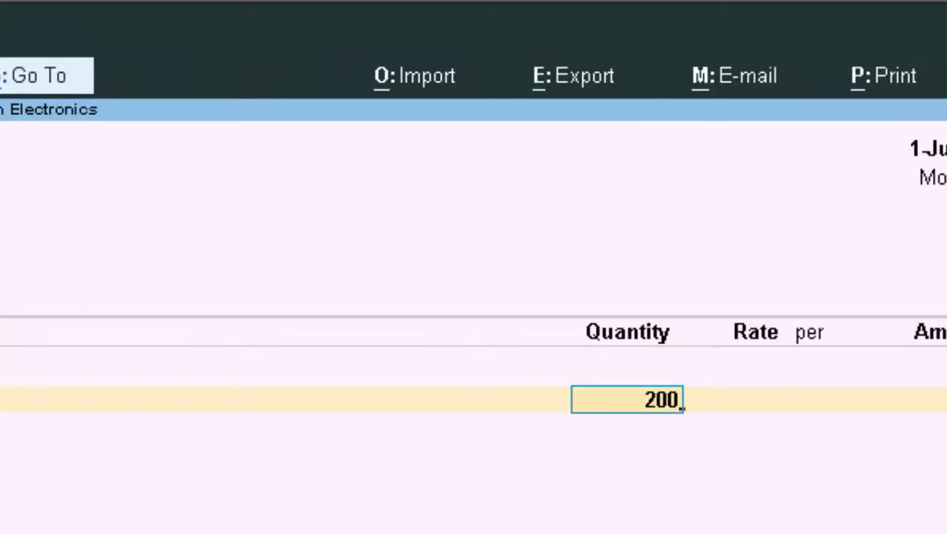
key(Return)
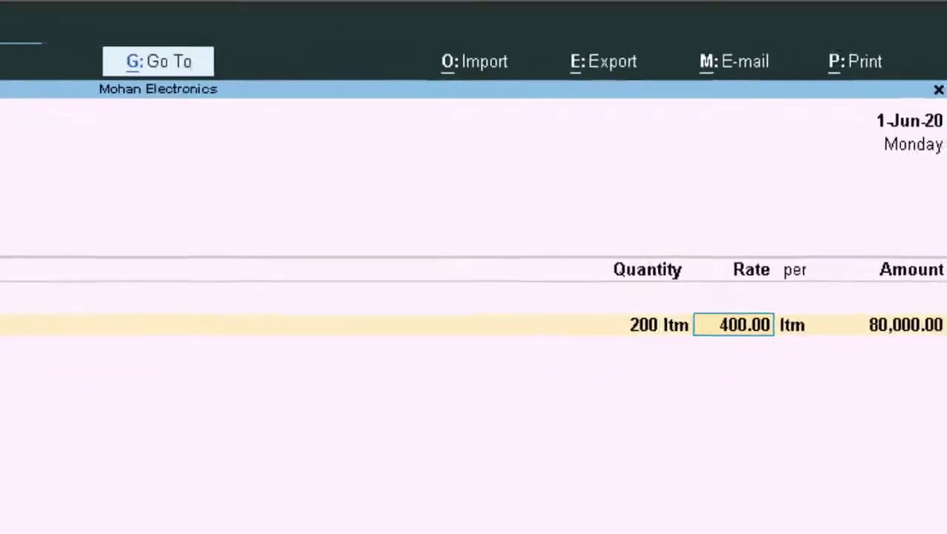
key(Return)
key(Return)
key(Return)
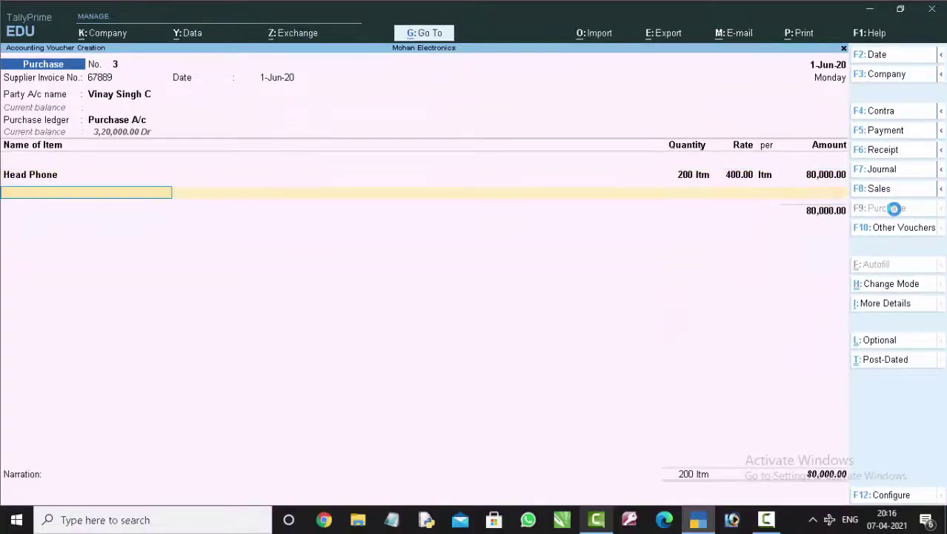
key(Return)
key(Return)
key(Return)
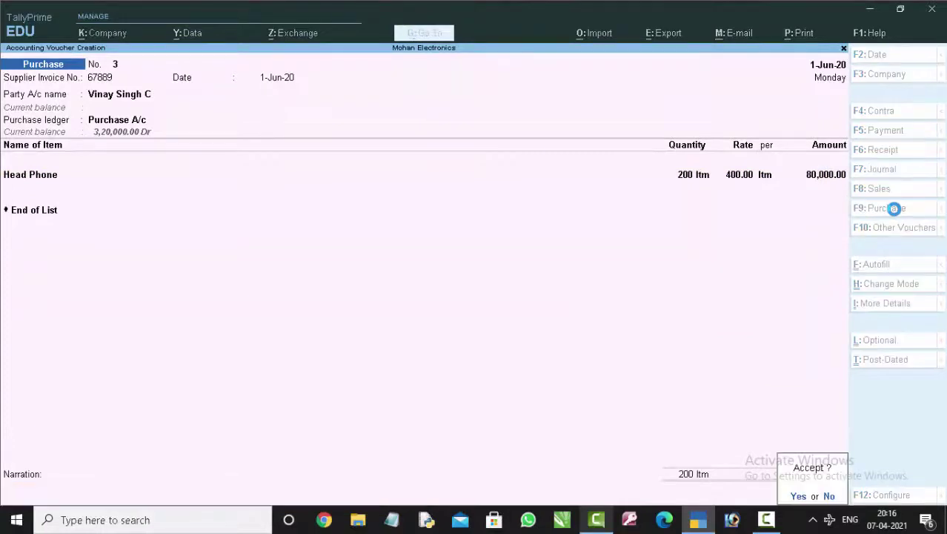
key(Return)
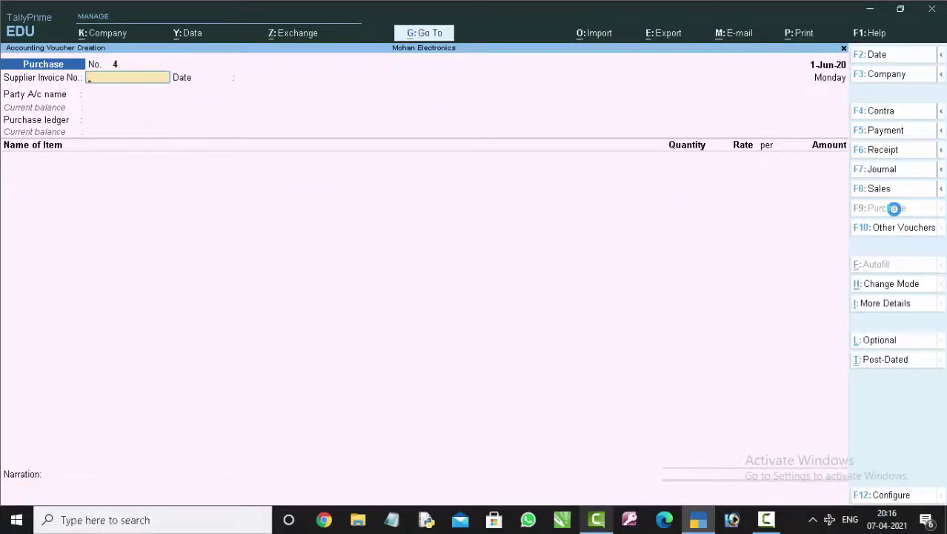
Start a payment voucher with its reference number, dated 1-Jul-20.
key(F5)
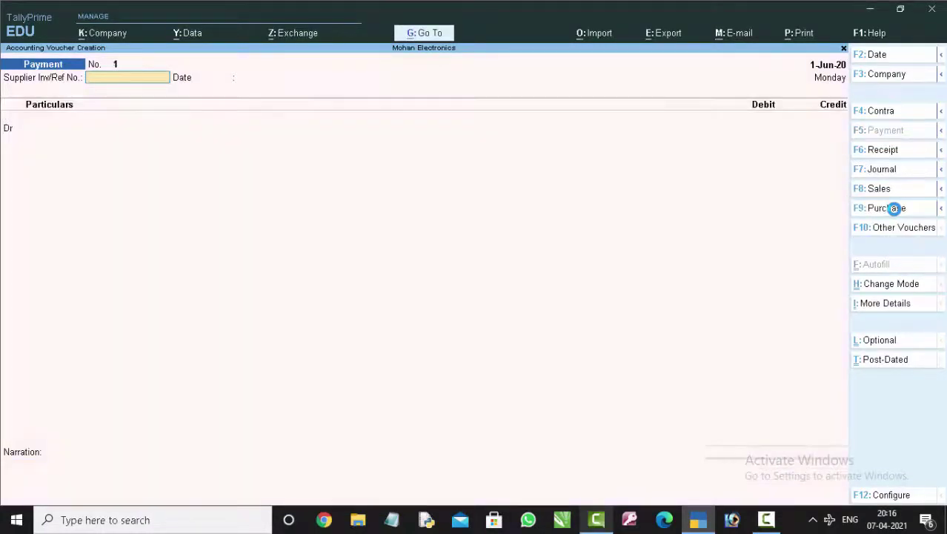
text(7580)
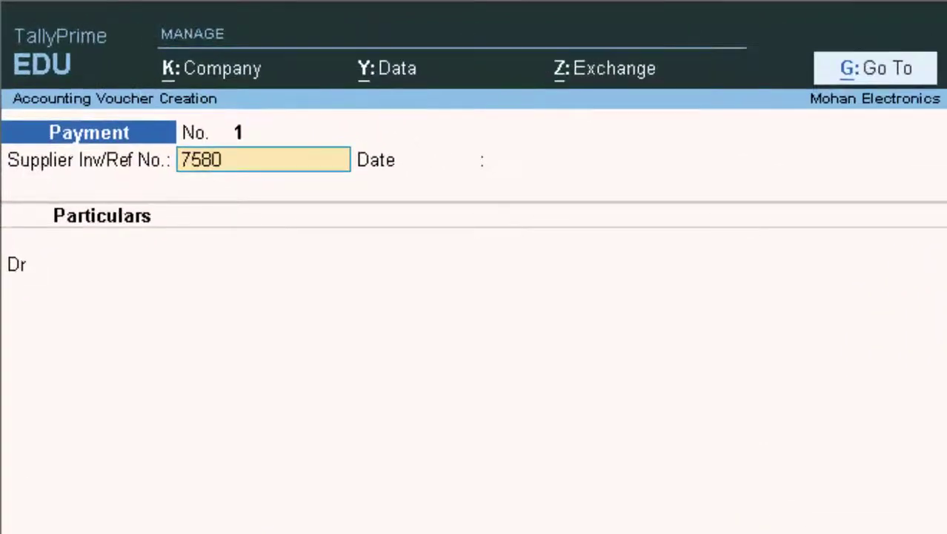
key(Return)
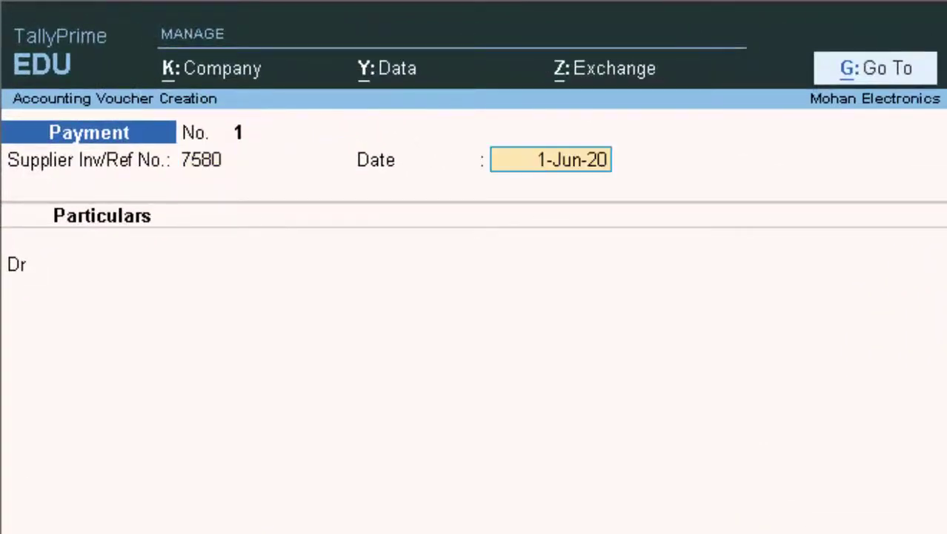
key(F2)
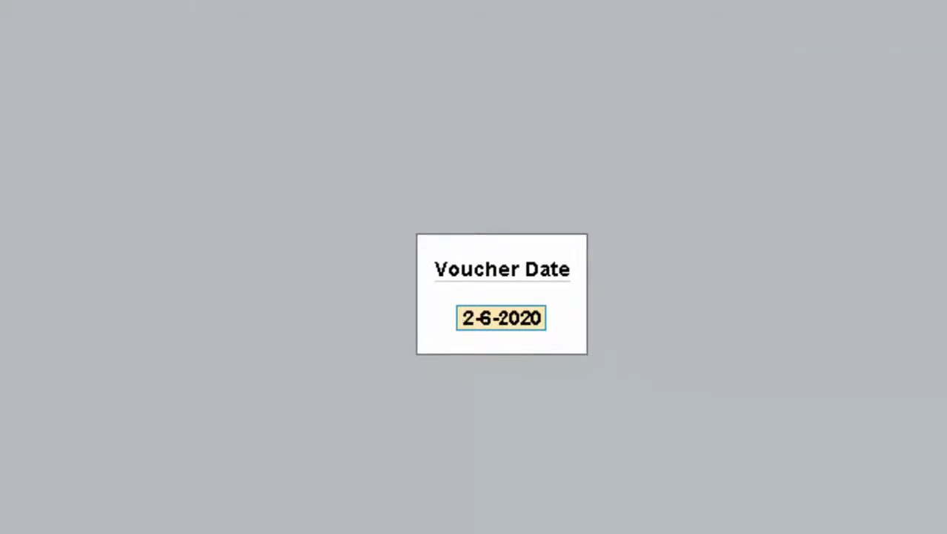
text(1)
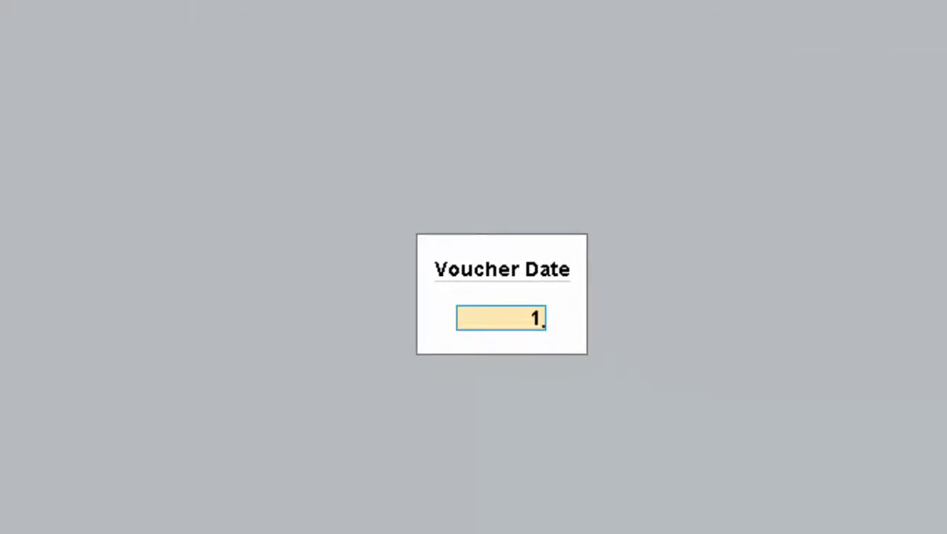
text(-)
text(7-2)
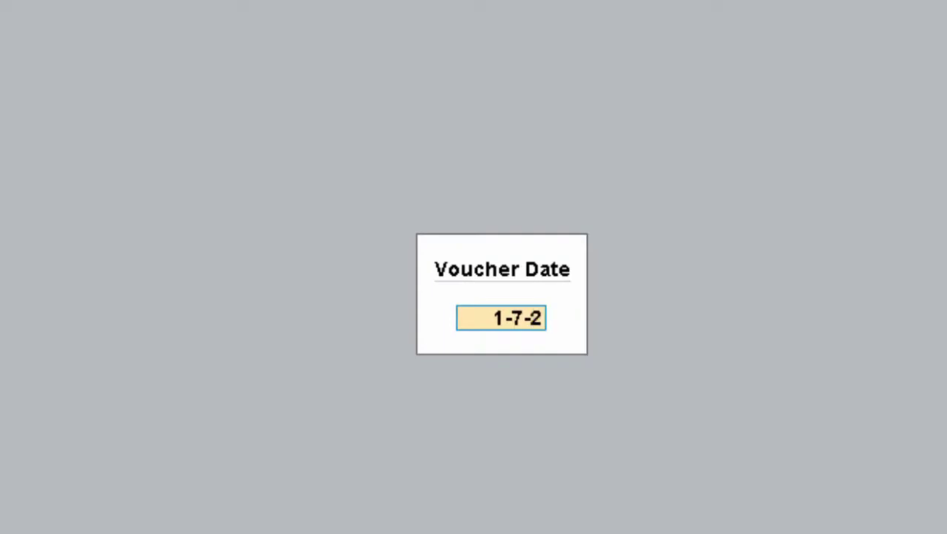
text(0)
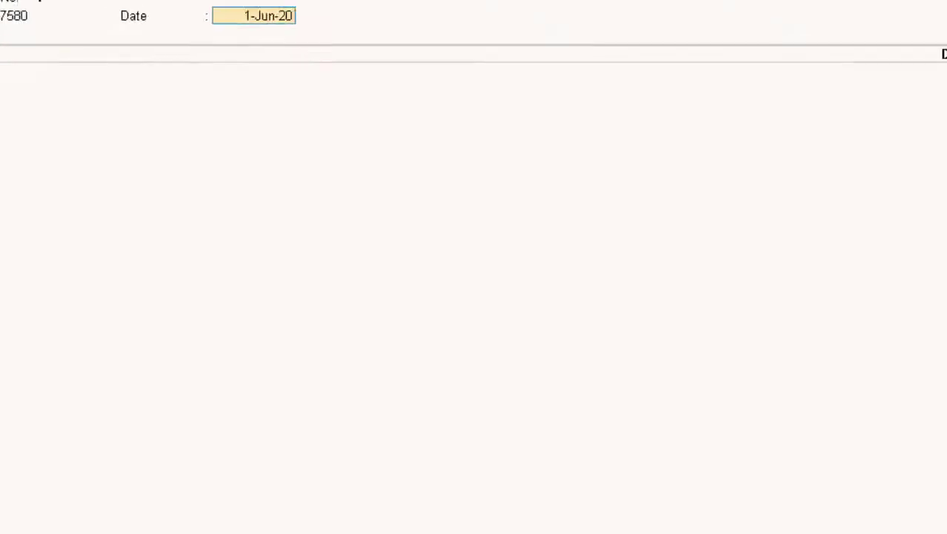
text(1-7)
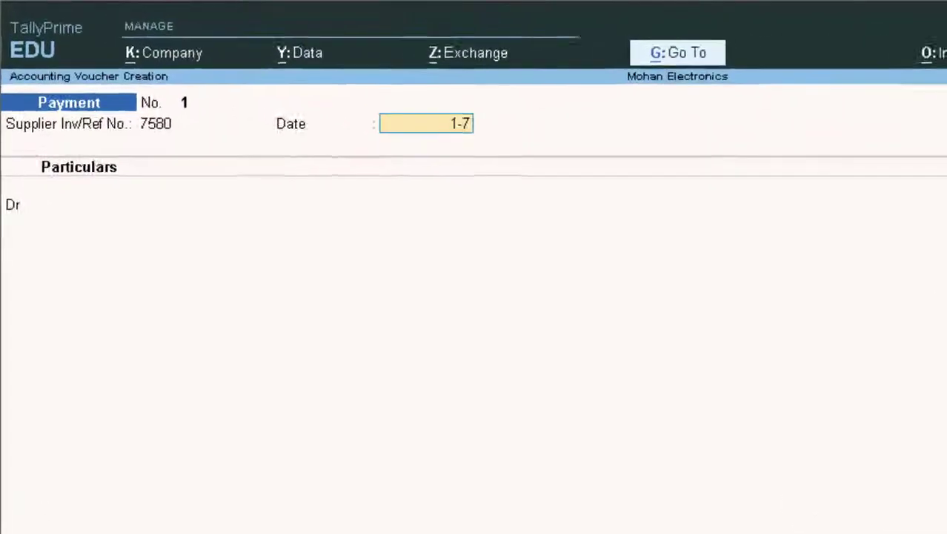
text(-20)
key(Return)
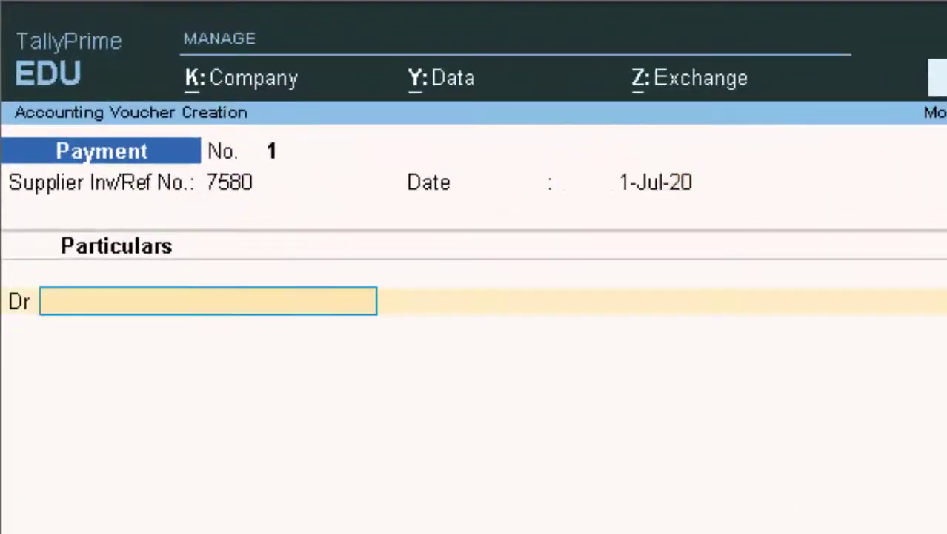
Debit the supplier 80,000 against the pending purchase bill, credit Cash, and save.
key(Down)
key(Down)
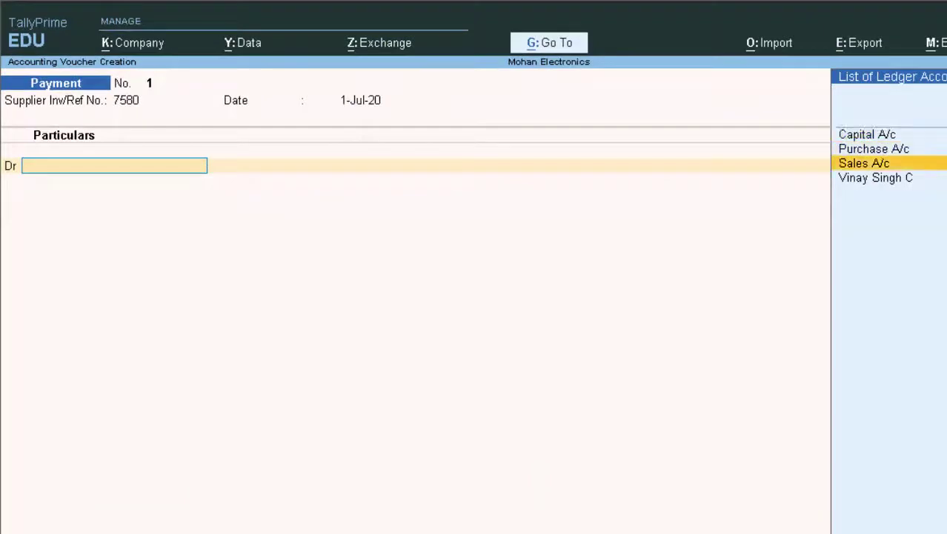
key(Down)
key(Return)
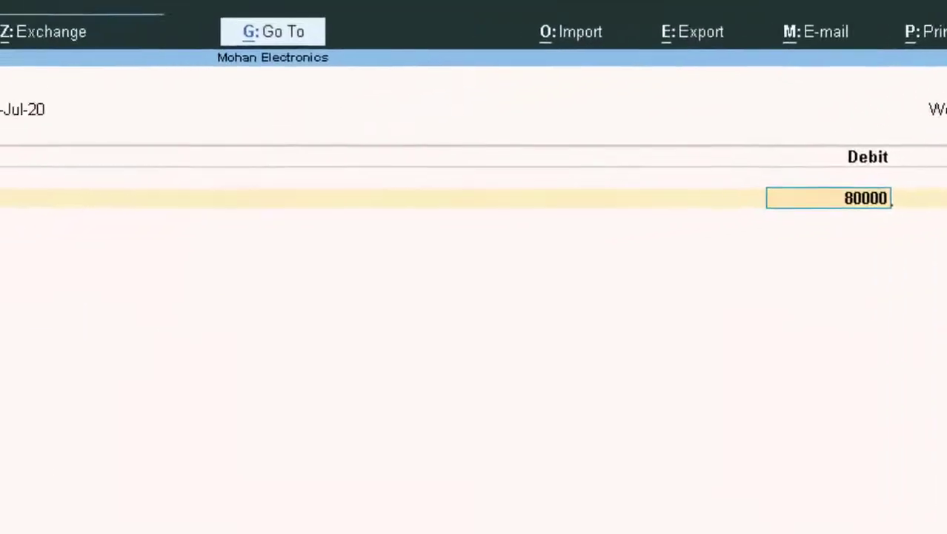
key(Return)
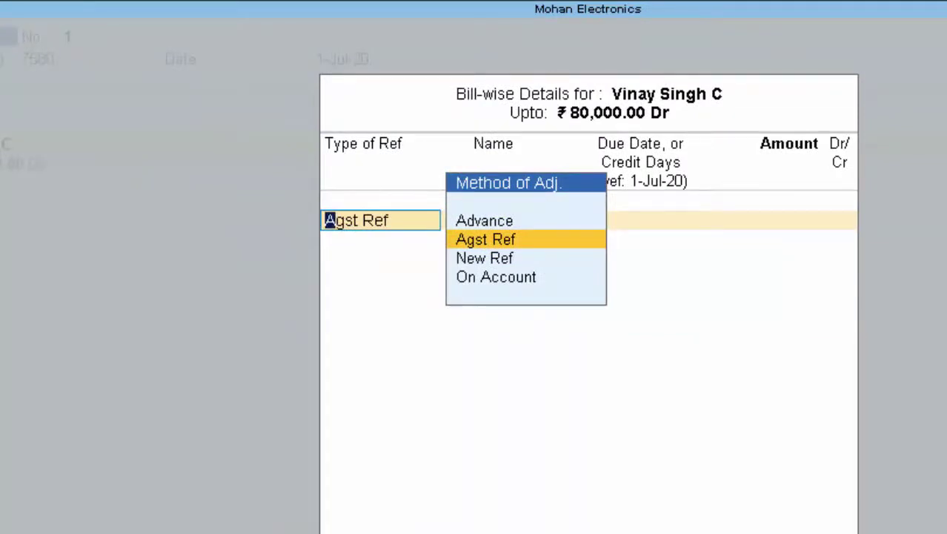
key(Return)
key(Return)
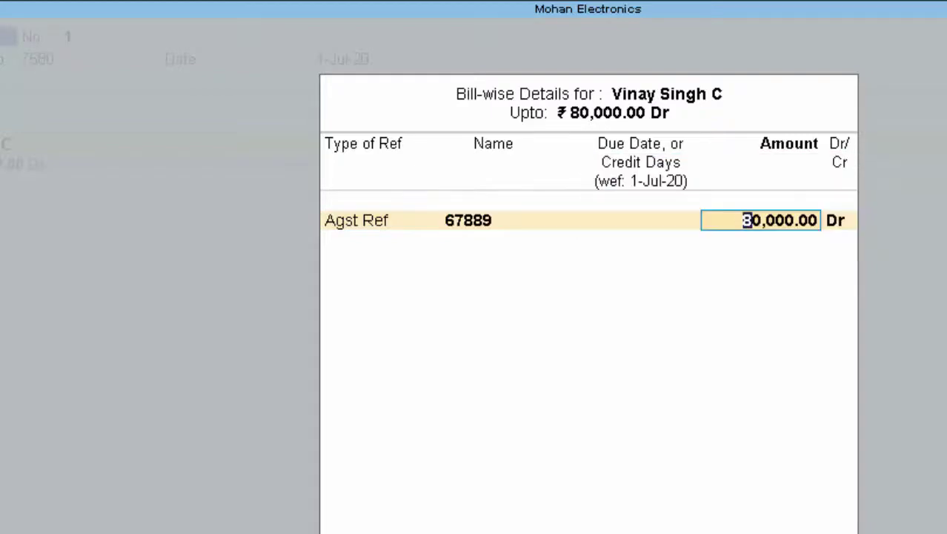
key(Return)
key(Return)
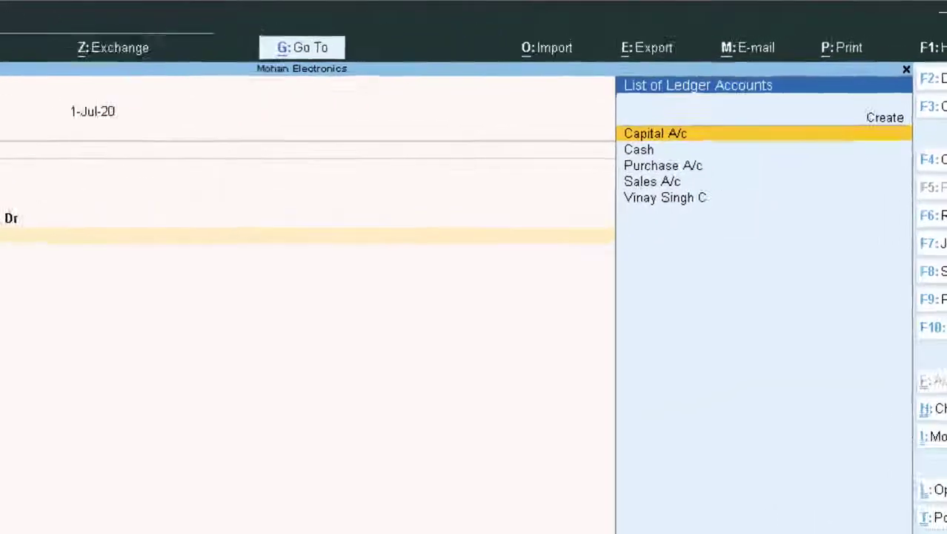
key(Down)
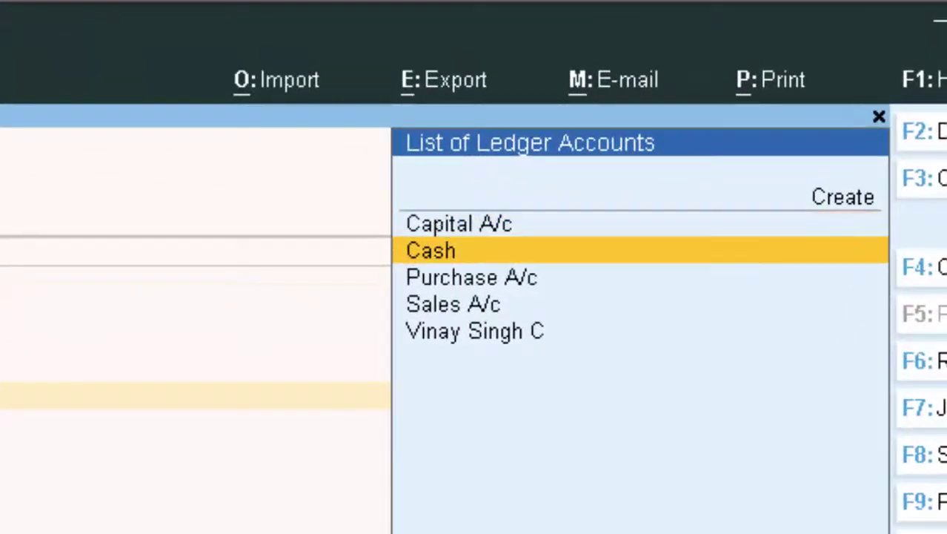
key(Return)
key(Return)
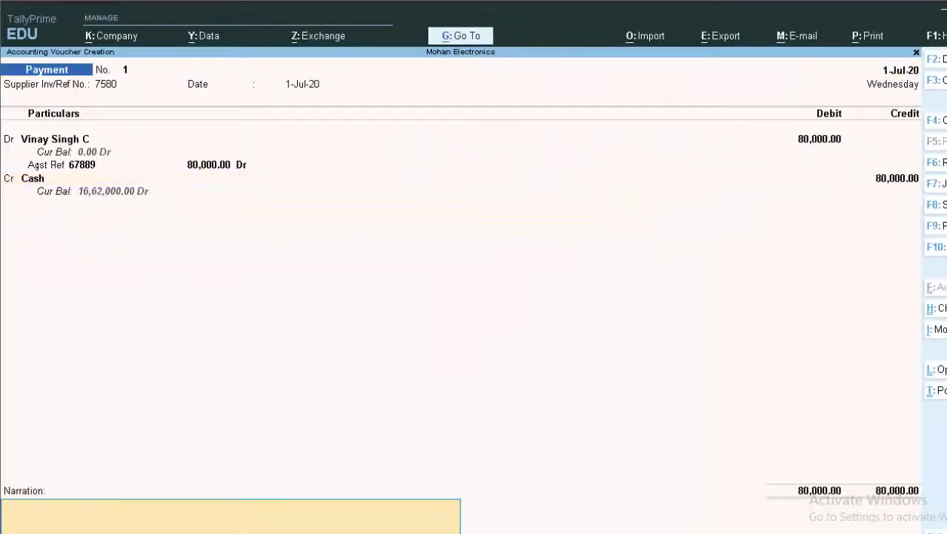
key(Return)
key(Return)
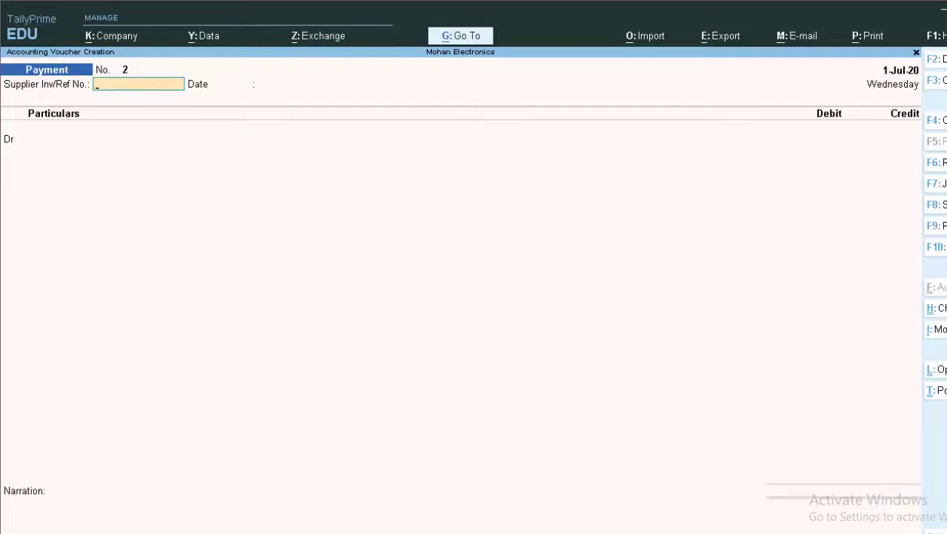
key(Escape)
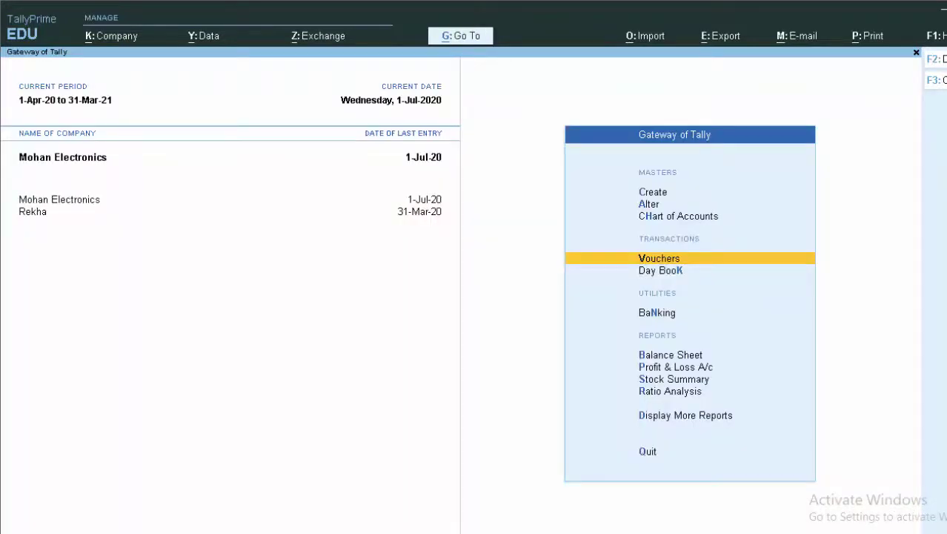
From a new sales voucher, create the customer ledger under Sundry Debtors with bill-by-bill balances on.
key(Return)
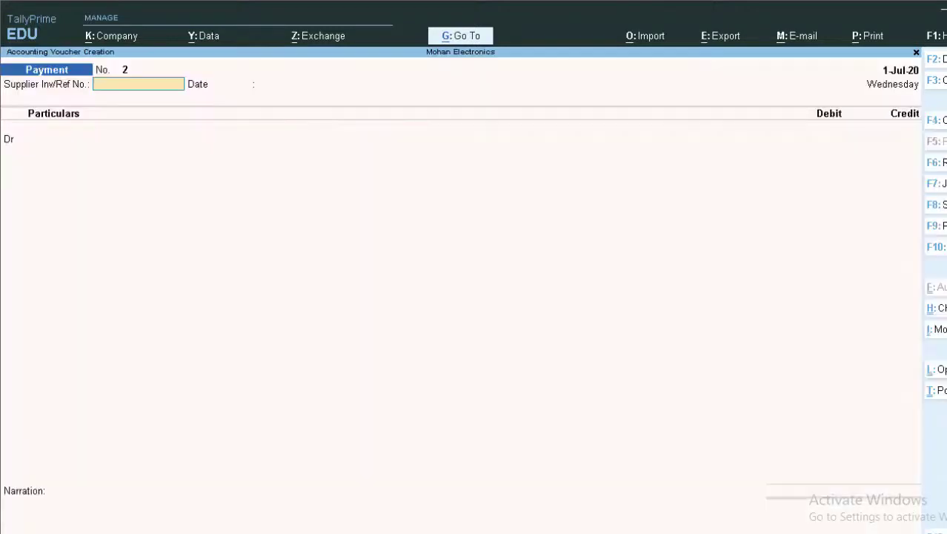
key(F8)
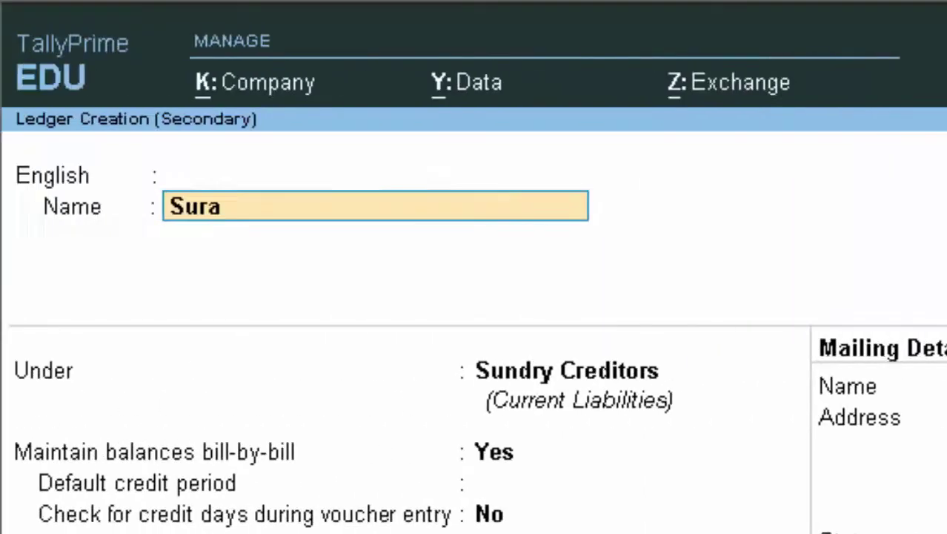
text(j D)
key(Return)
key(Return)
key(Return)
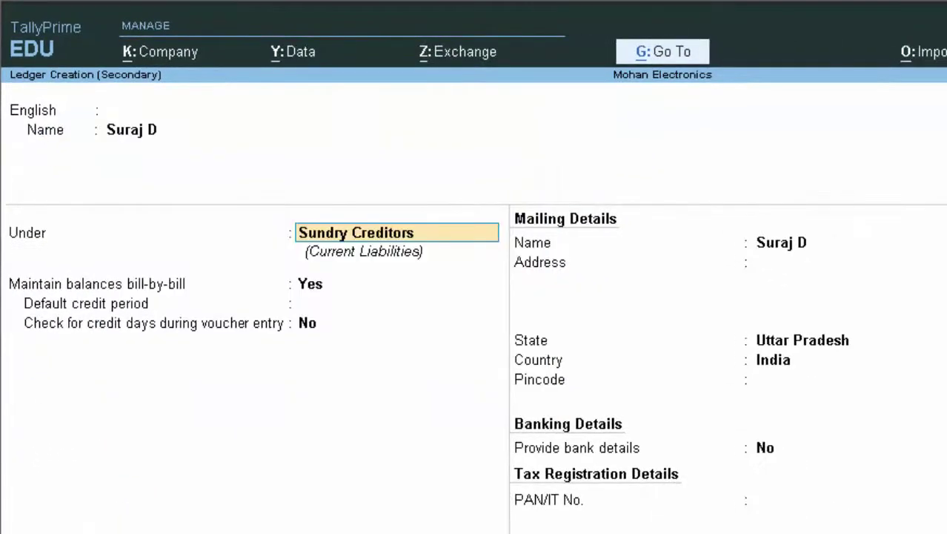
text(s)
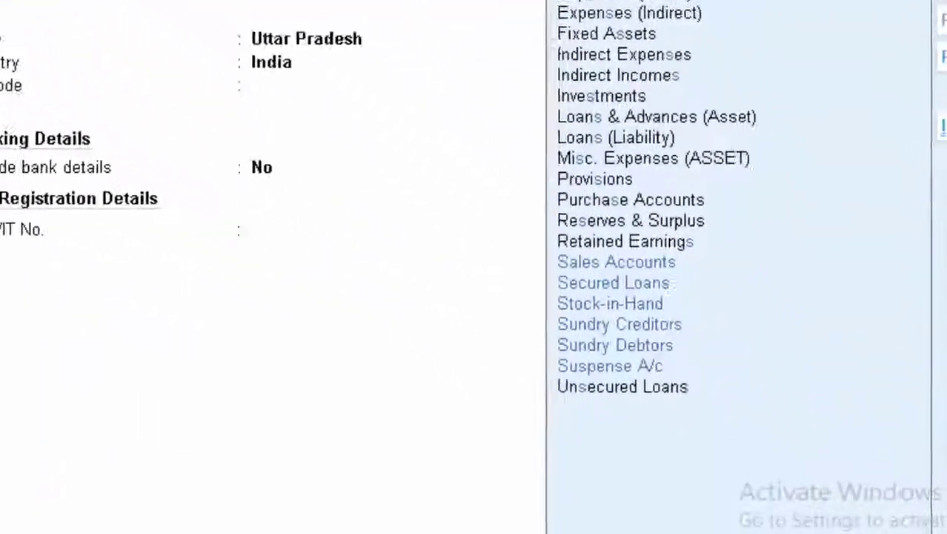
key(Down)
key(Down)
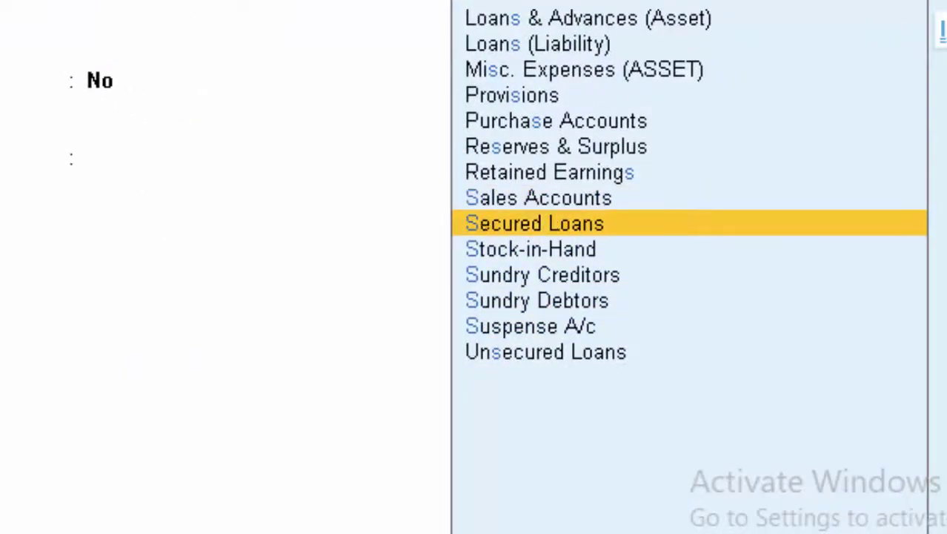
key(Down)
key(Down)
key(Down)
key(Return)
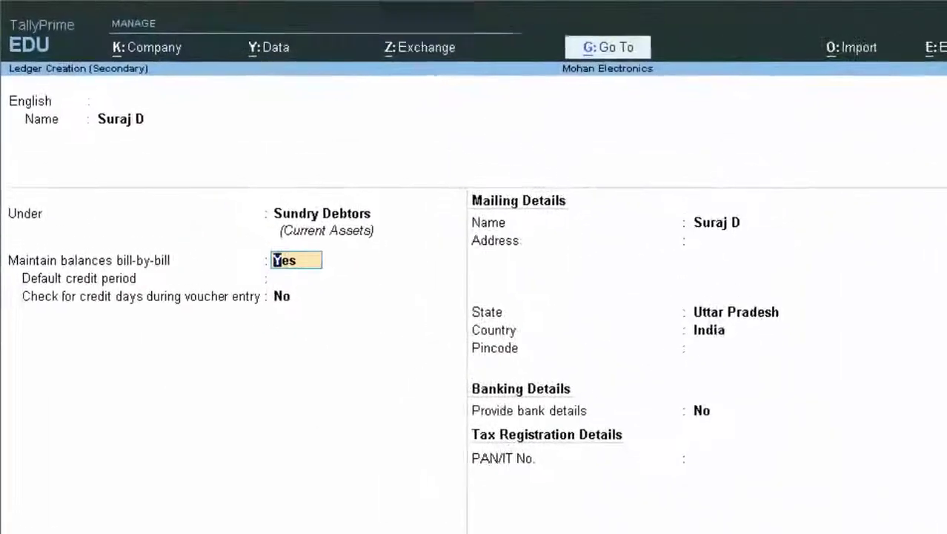
key(Return)
key(Return)
key(Return)
key(Return)
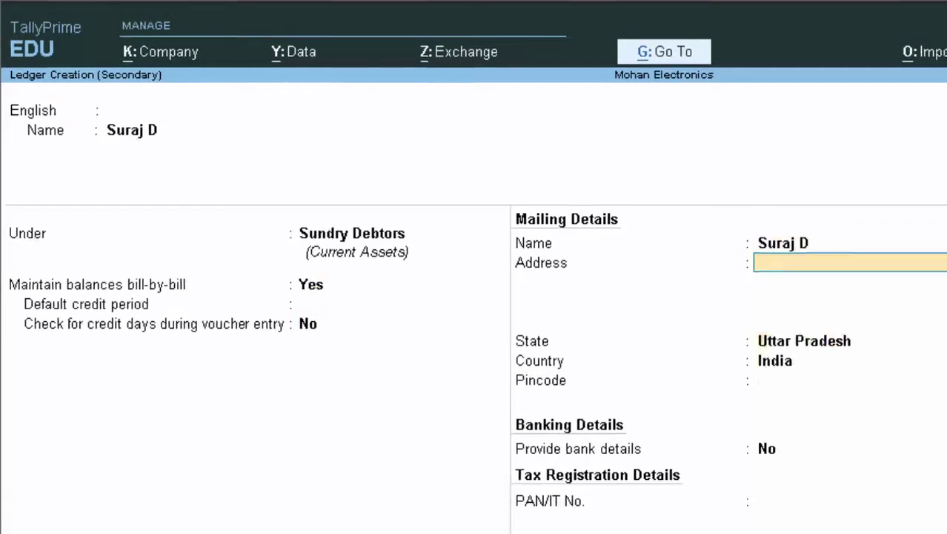
key(Return)
key(Return)
key(Return)
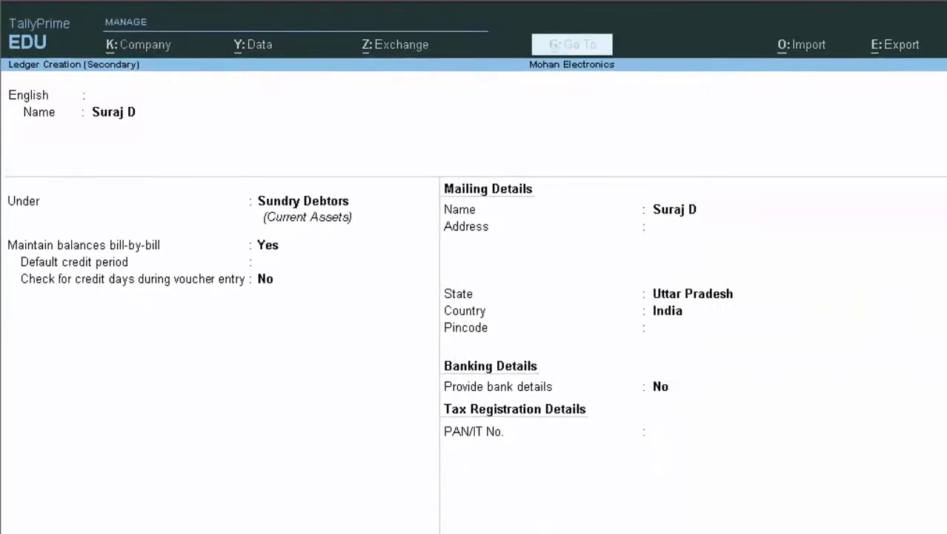
key(Return)
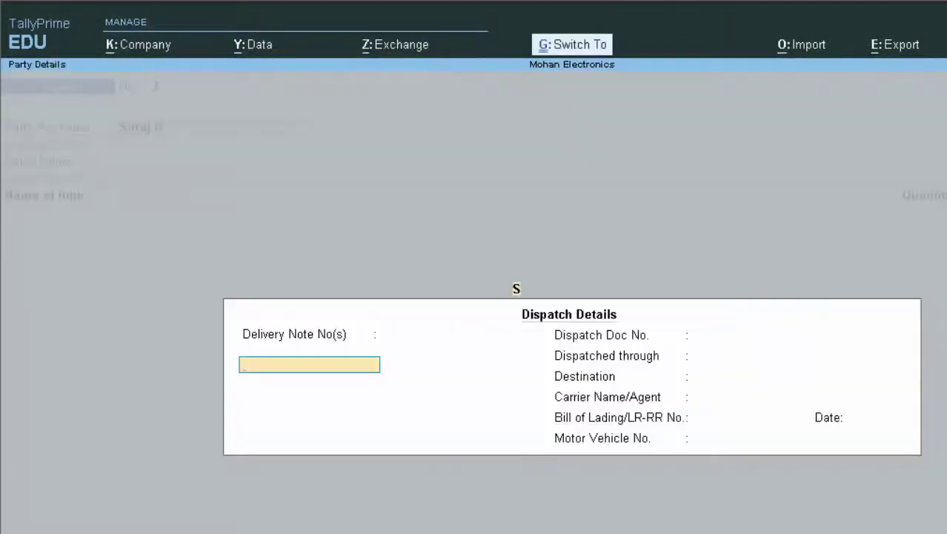
Use Sales A/c and enter 300 items at 700.00, totalling 2,10,000.00.
key(ctrl+a)
key(ctrl+a)
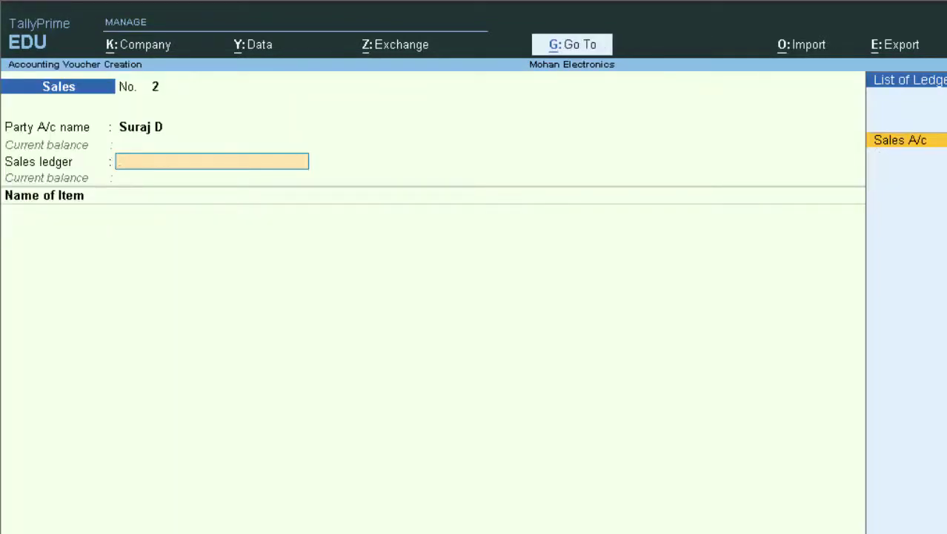
key(Return)
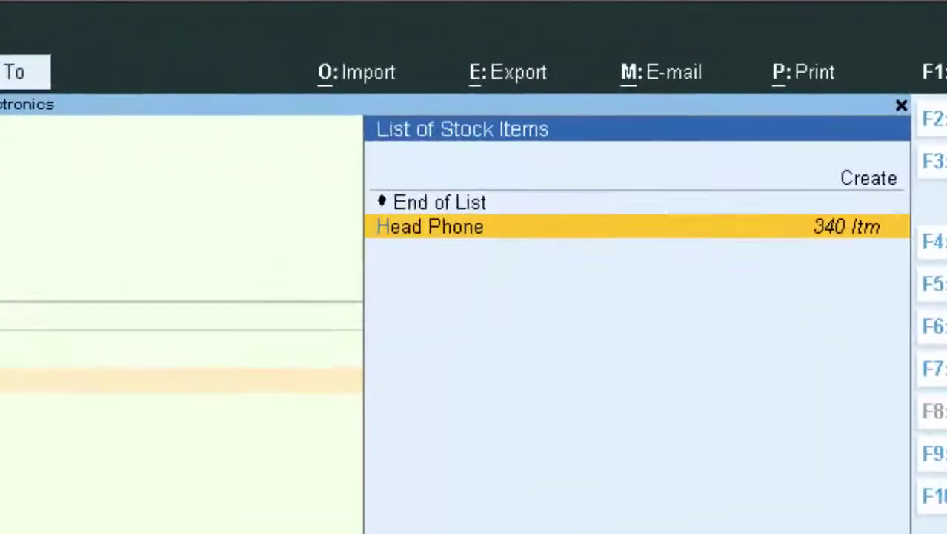
key(Return)
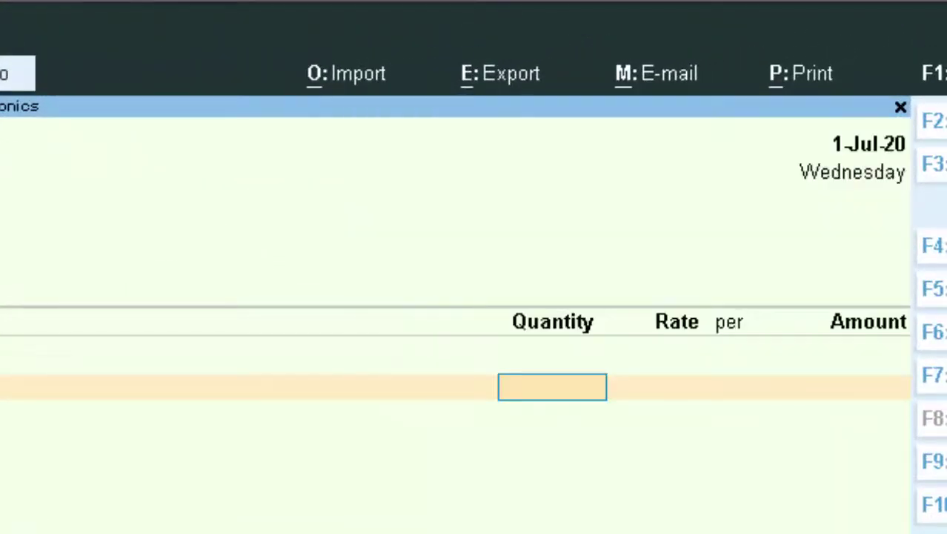
text(300)
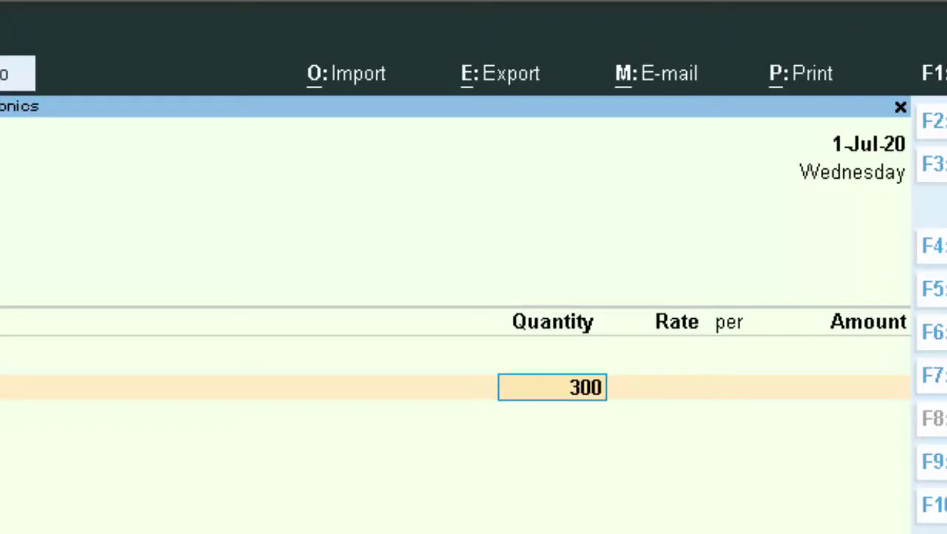
key(Return)
key(Return)
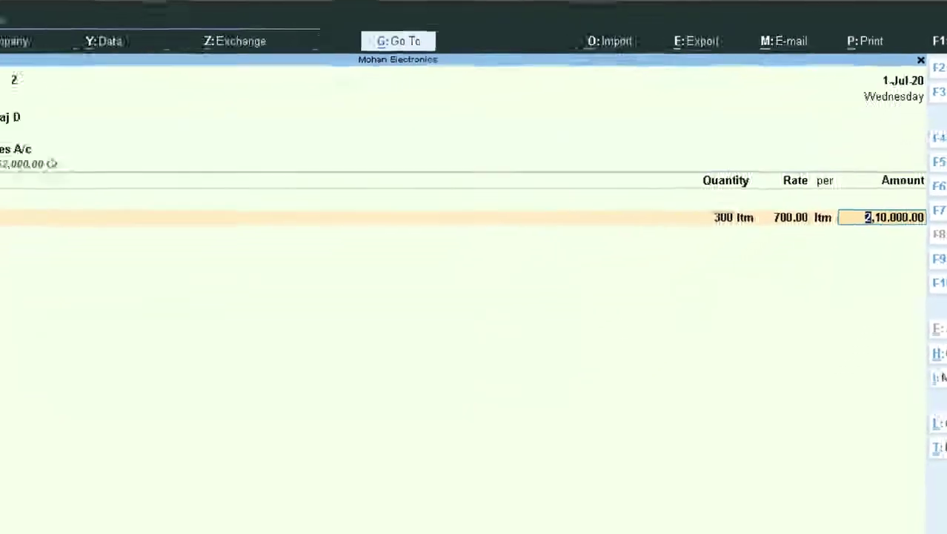
key(Return)
key(Return)
key(Return)
key(Return)
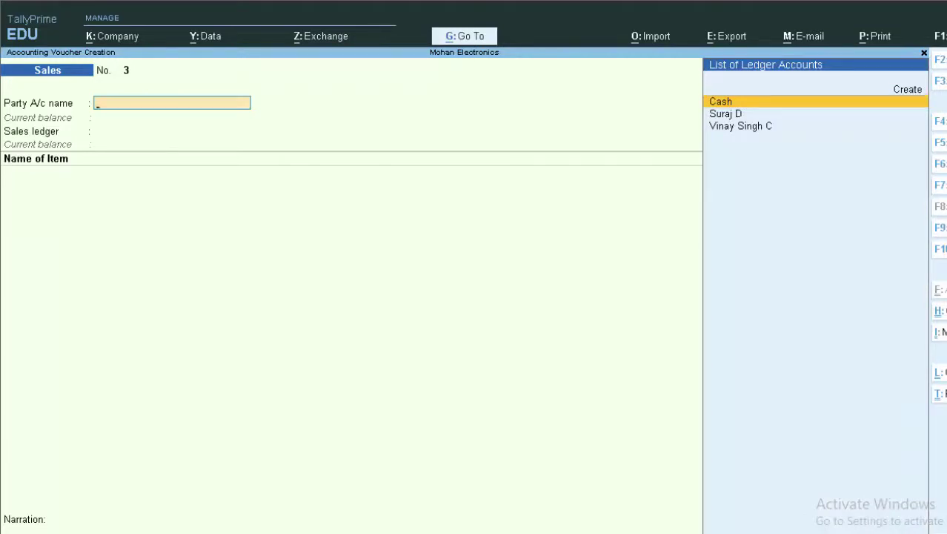
Start a receipt voucher with its reference number, dated 1-Aug-20.
key(F6)
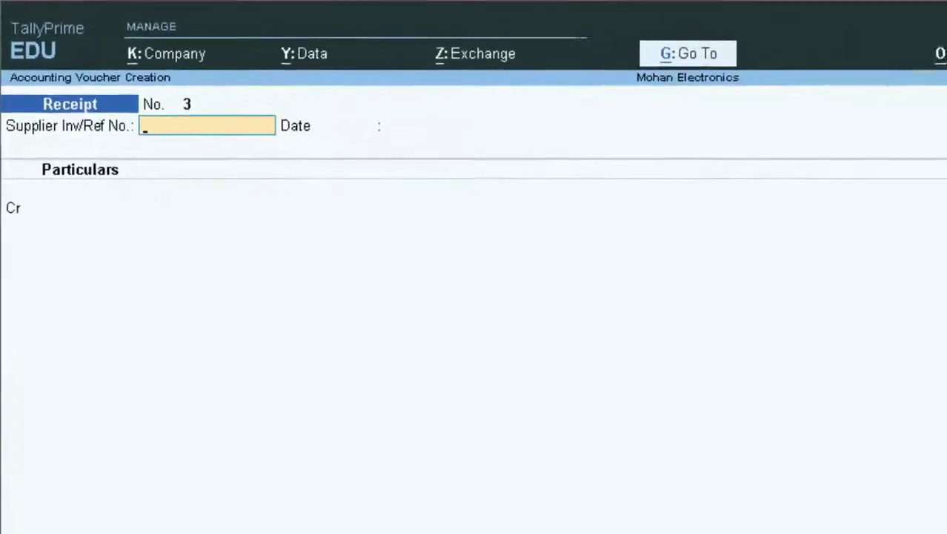
text(5785869)
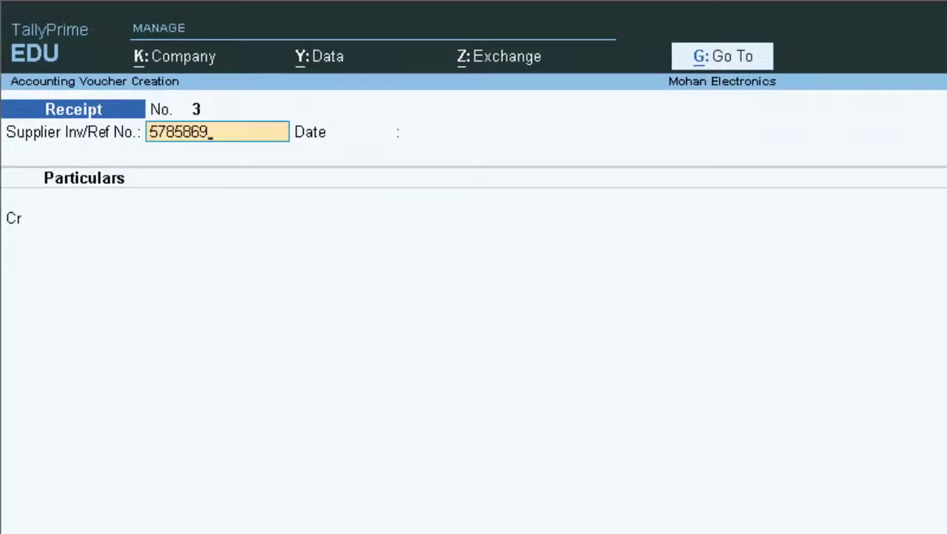
key(Return)
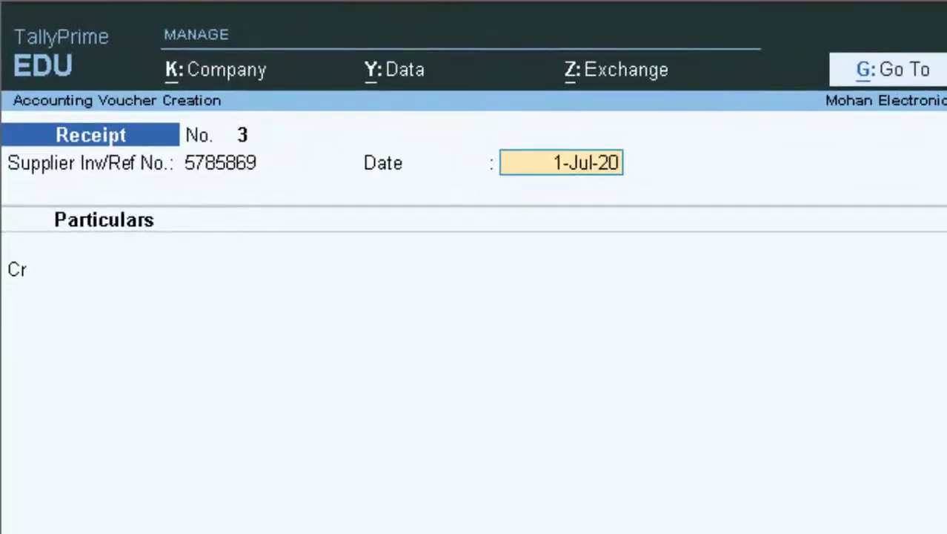
key(F2)
text(1)
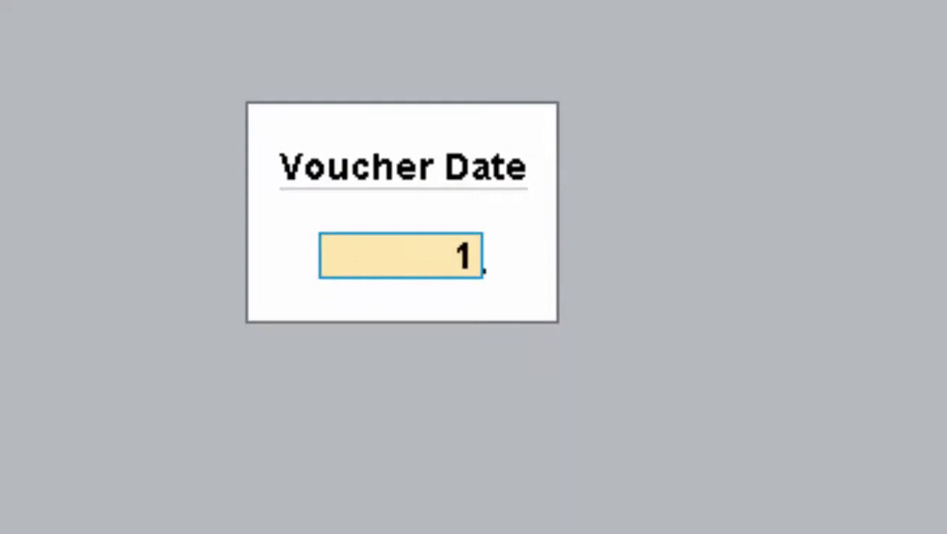
text(-8-)
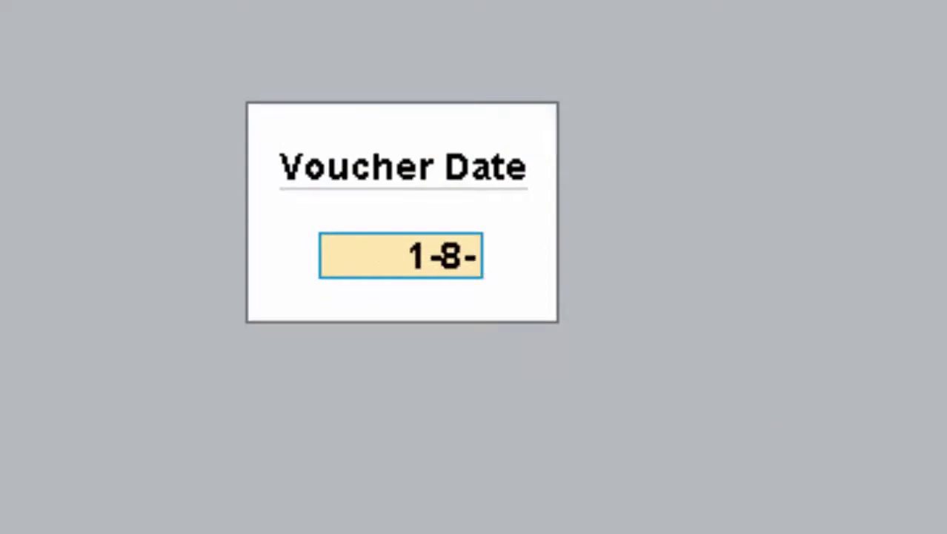
text(20)
key(Return)
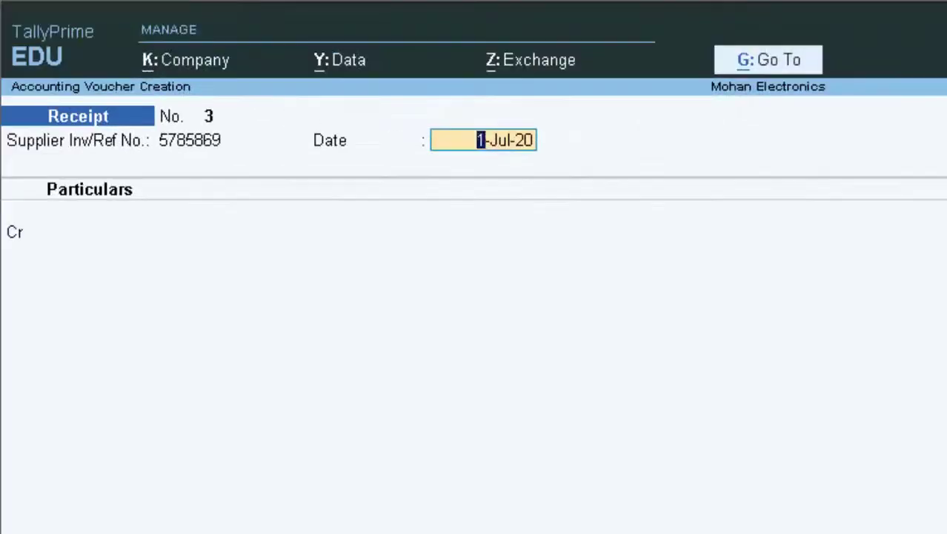
text(1-8)
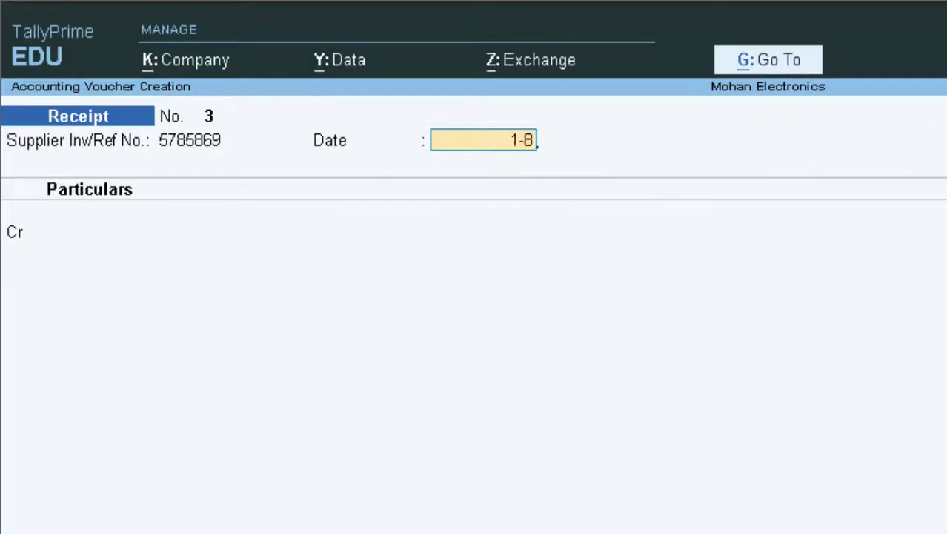
text(-20)
key(Return)
Credit the customer instead of Capital A/c, settling against pending sales bill 2.
text(c)
key(Return)
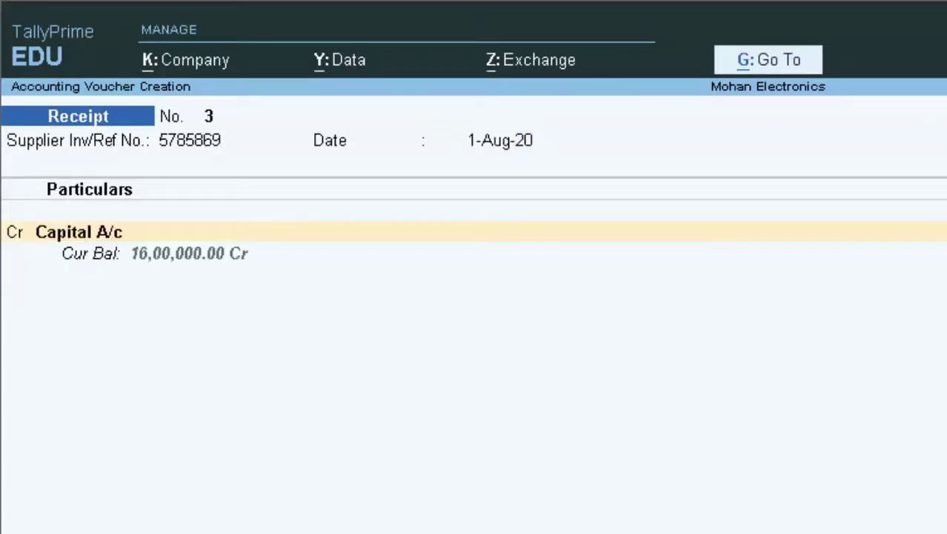
key(BackSpace)
key(Down)
key(Down)
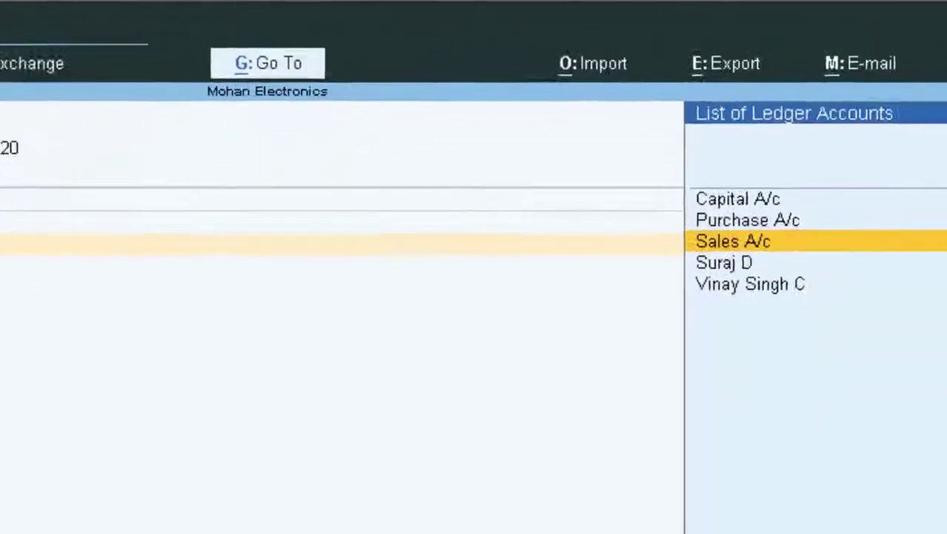
key(Down)
key(Return)
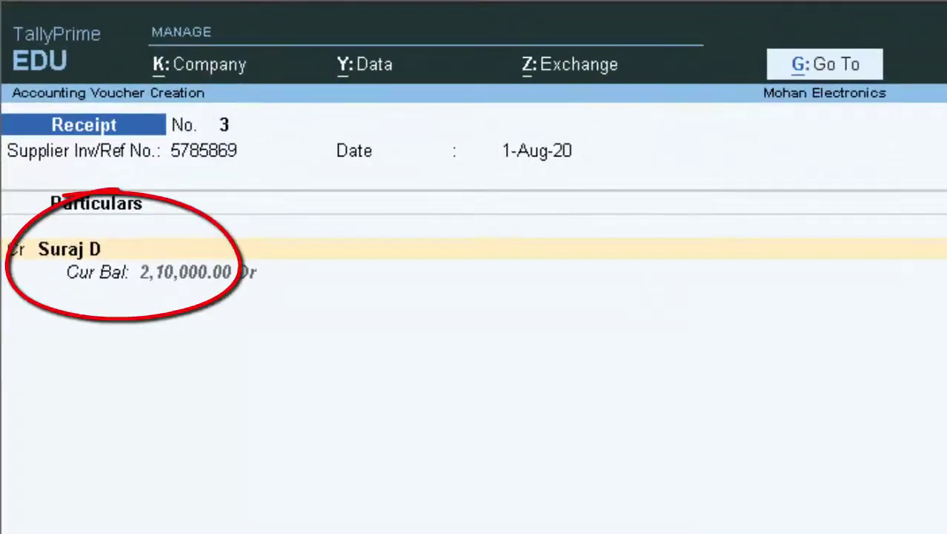
key(Return)
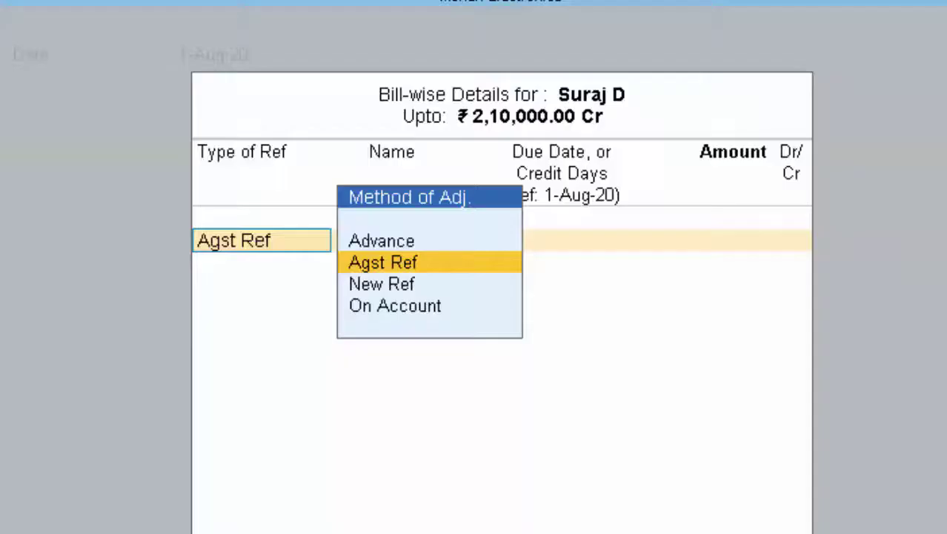
key(Return)
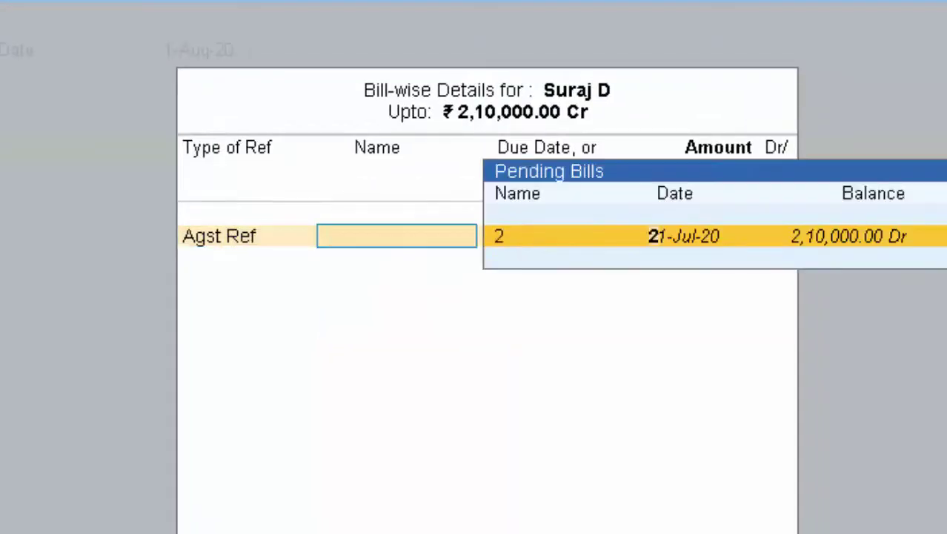
key(Return)
key(Return)
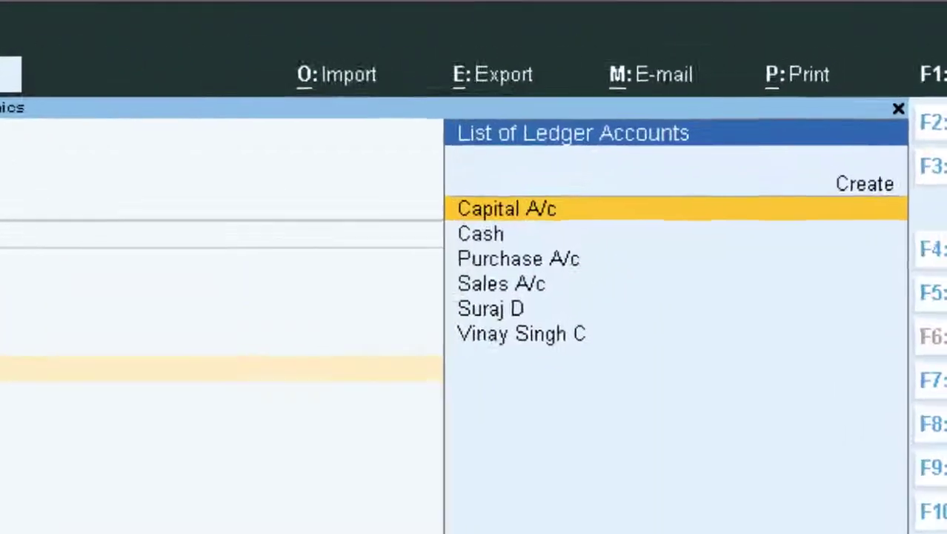
Debit Cash 2,10,000.00 and save receipt voucher 3.
key(Down)
key(Return)
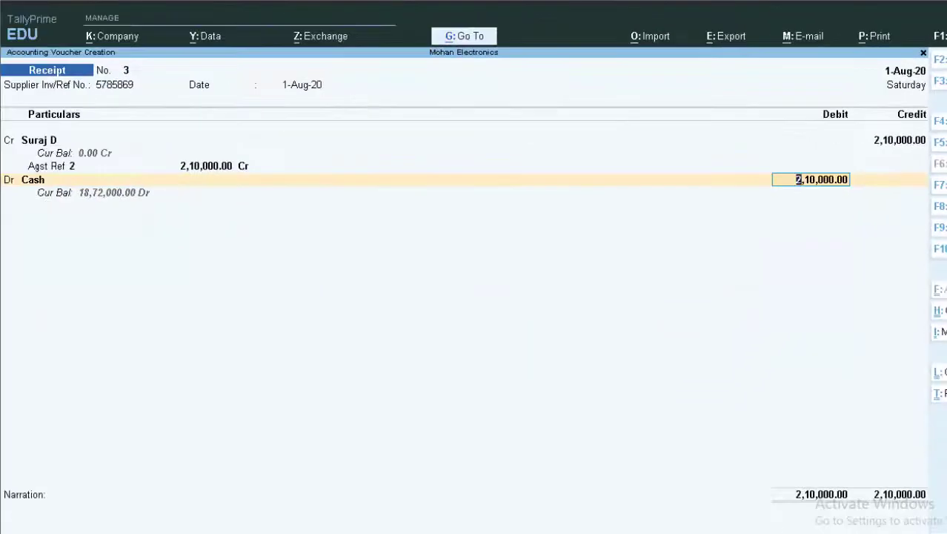
key(Return)
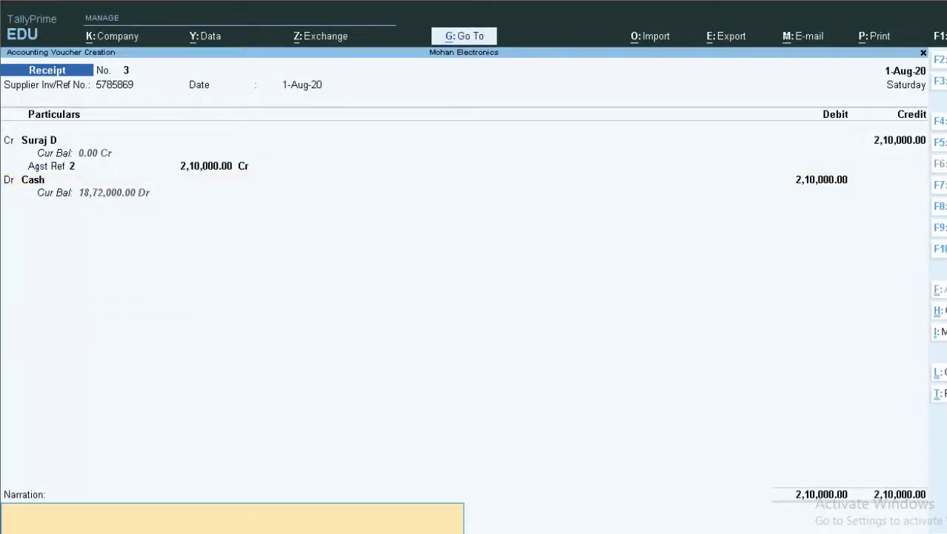
key(Return)
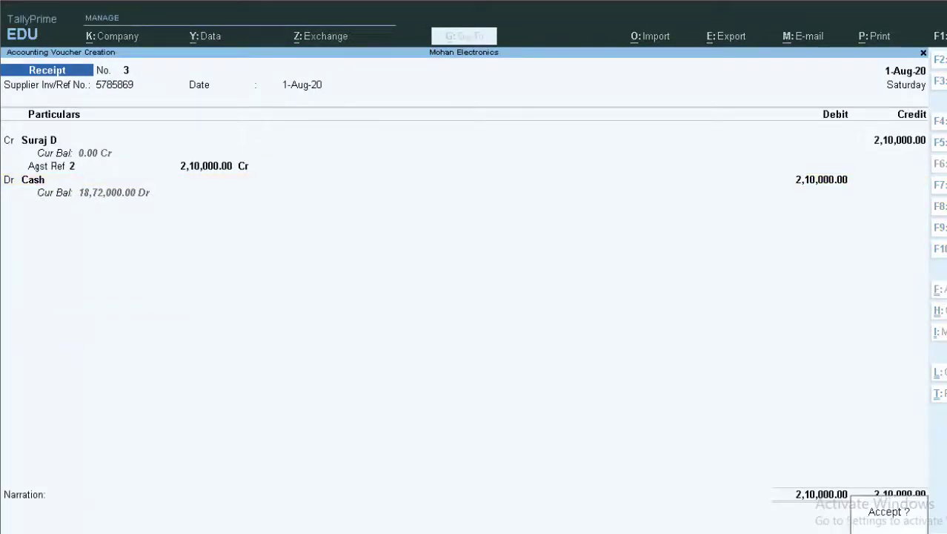
key(Return)
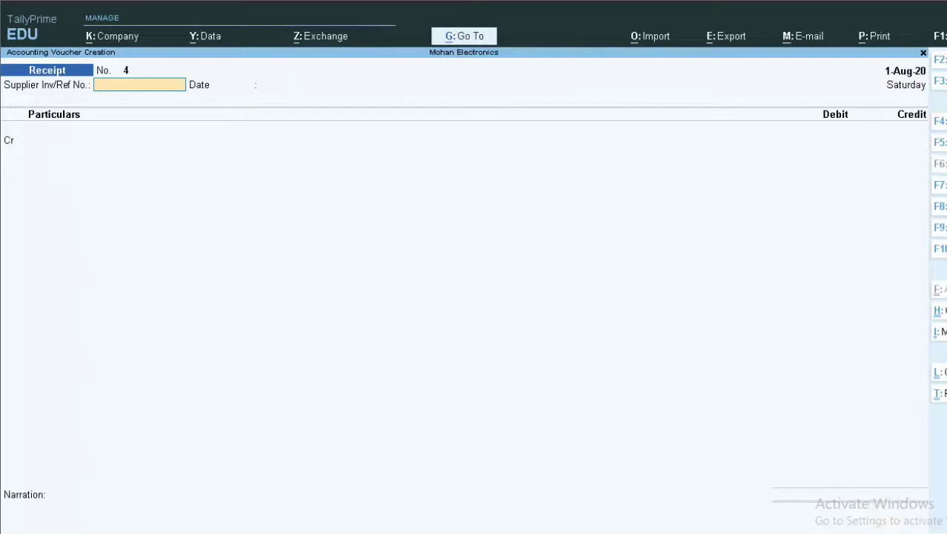
Enter the reference number, keep date 1-Aug-20, and credit the customer's ledger.
text(77890)
key(Return)
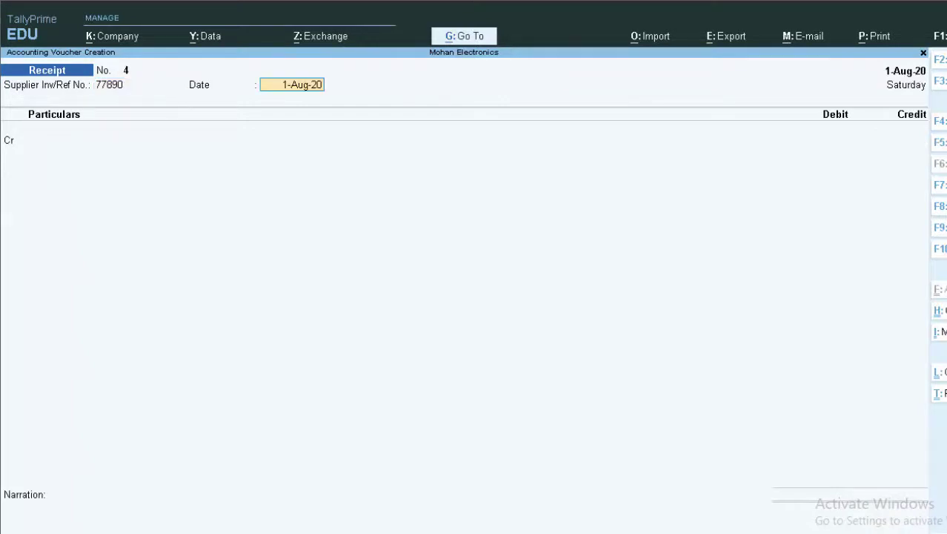
key(Return)
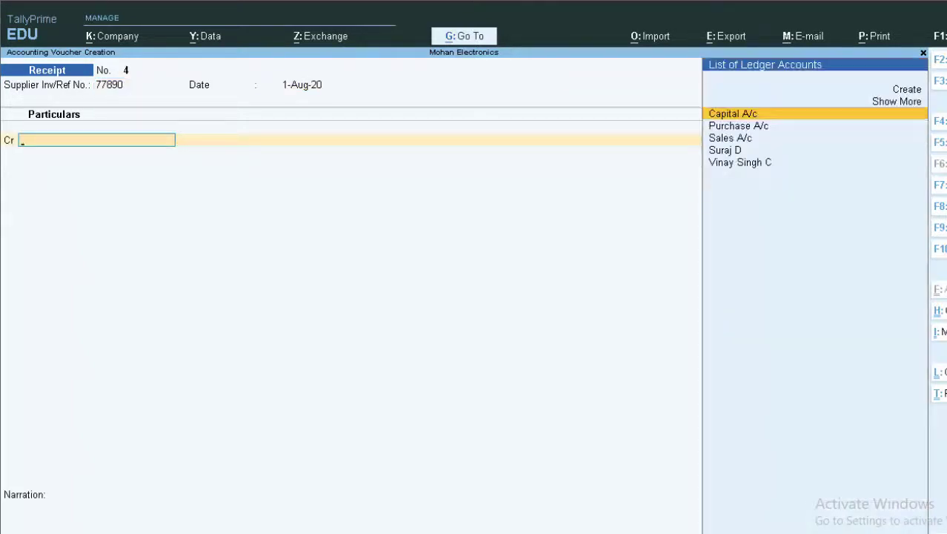
key(Down)
key(Down)
key(Down)
key(Up)
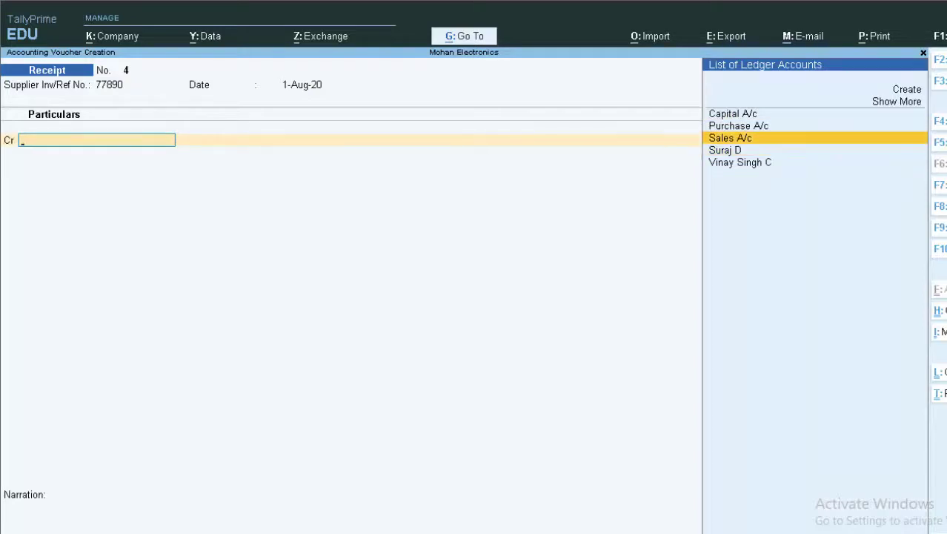
key(Down)
key(Return)
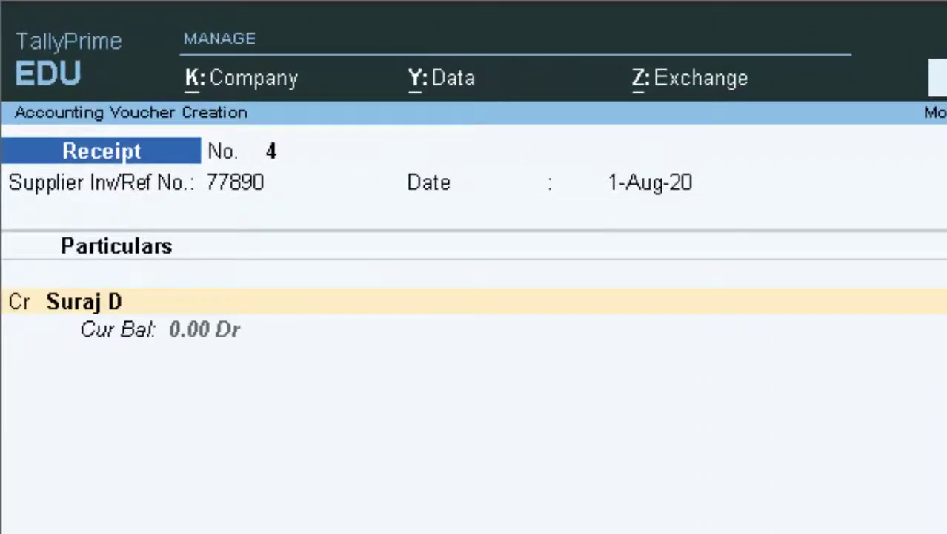